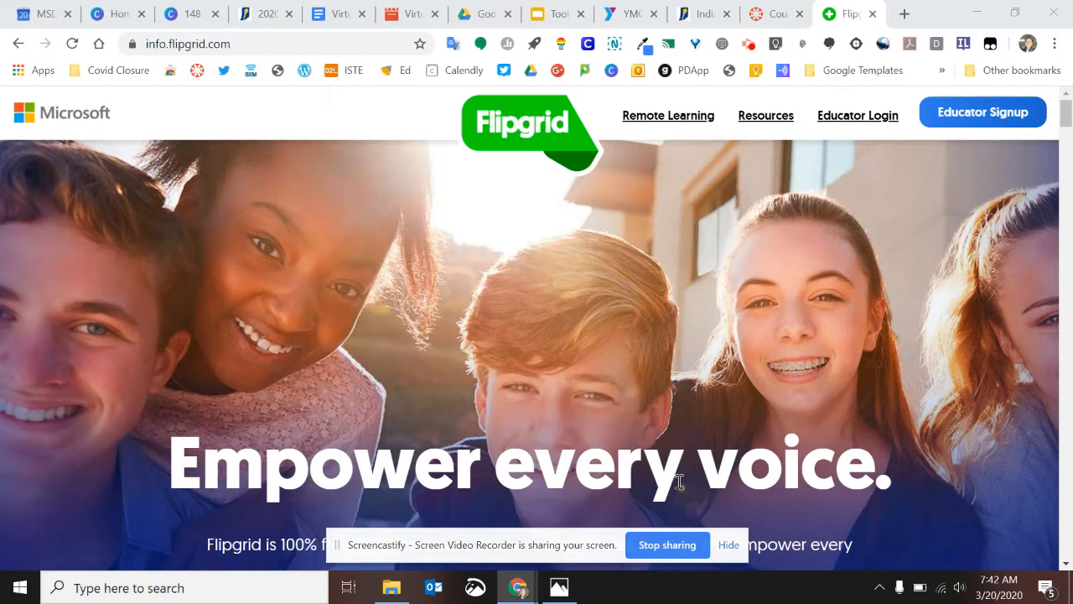
Sign up for a Flipgrid educator account using the listed Google account.
left_click(977, 117)
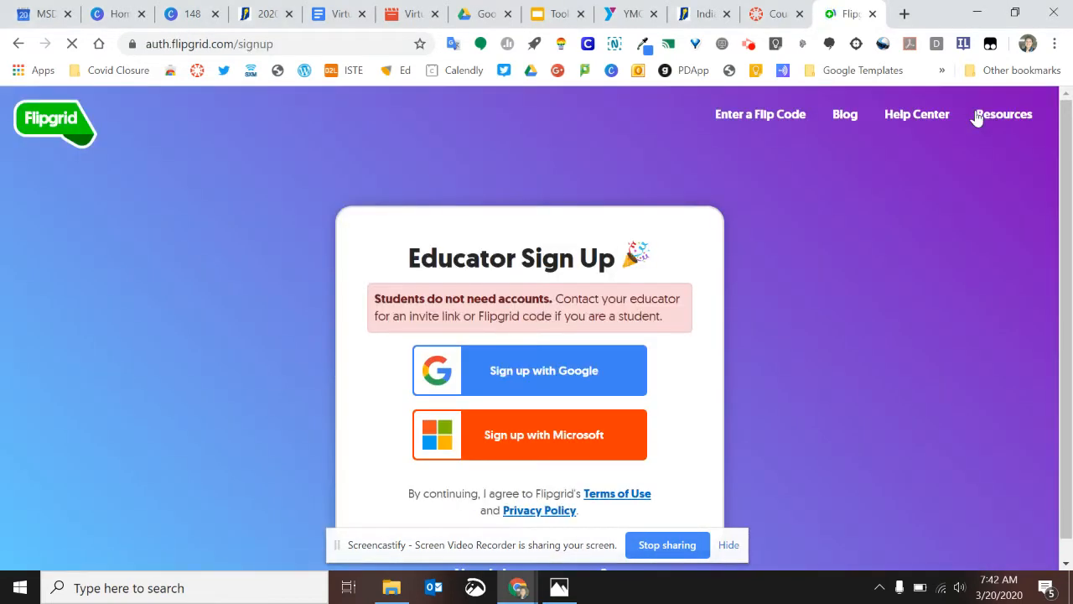
left_click(567, 376)
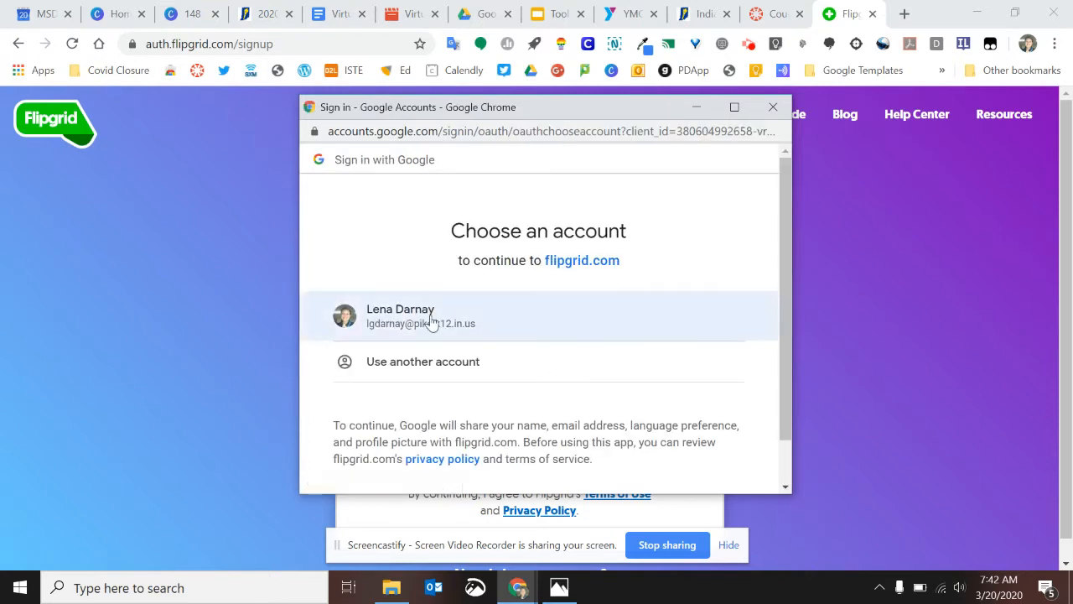
left_click(437, 315)
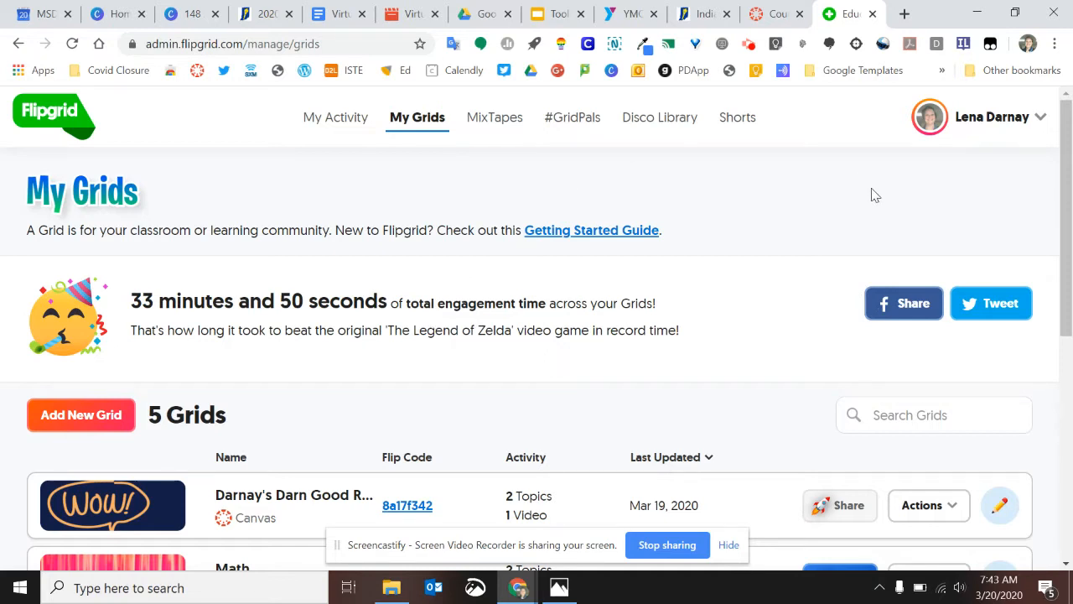
Open the Integrations page of the Flipgrid account to reach the Canvas integration credentials.
left_click(986, 124)
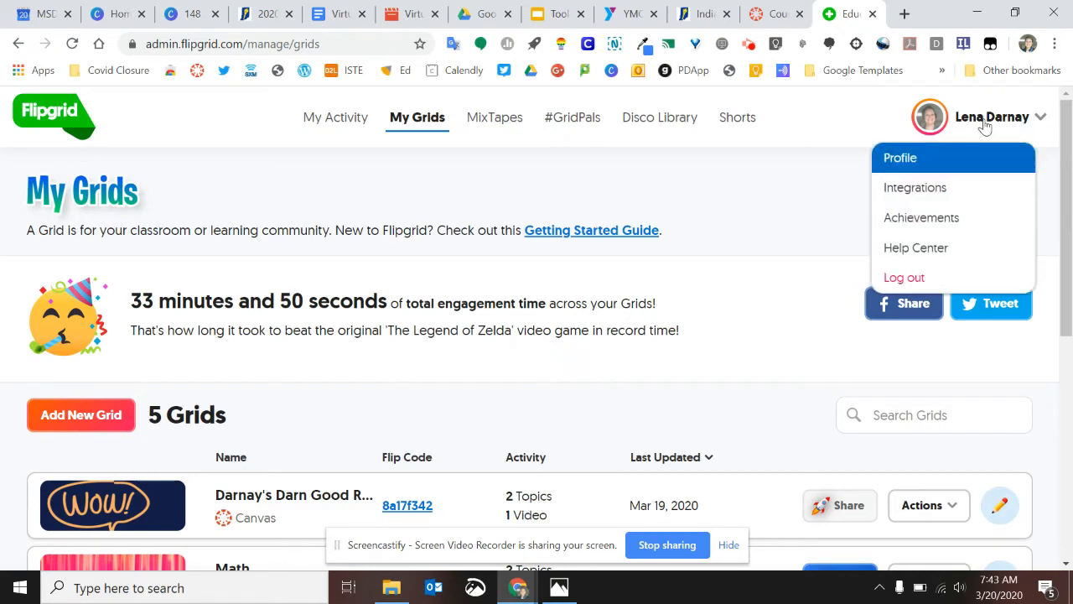
right_click(920, 191)
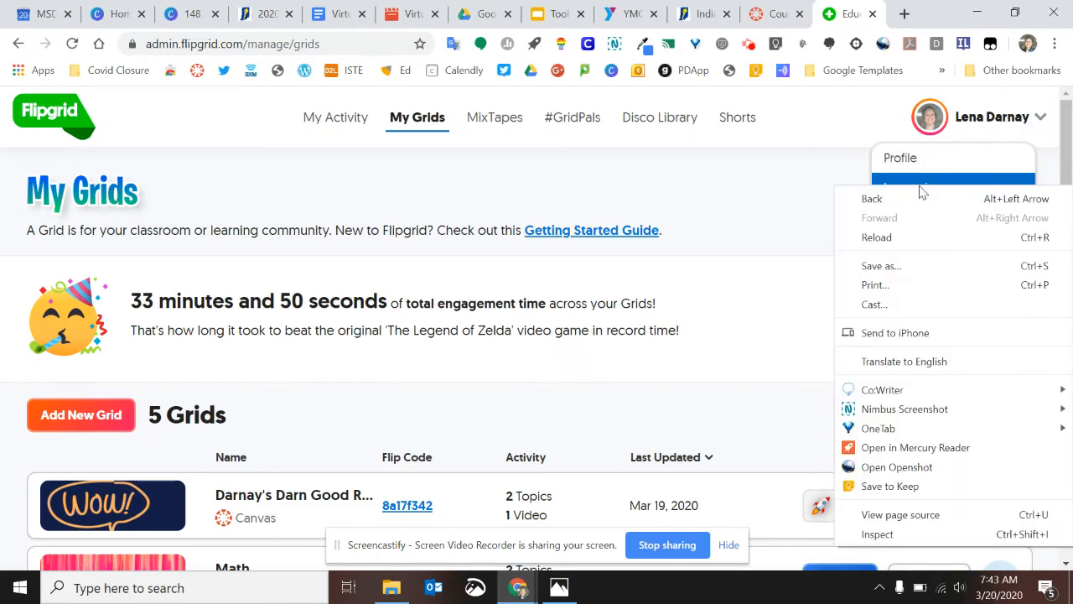
left_click(920, 191)
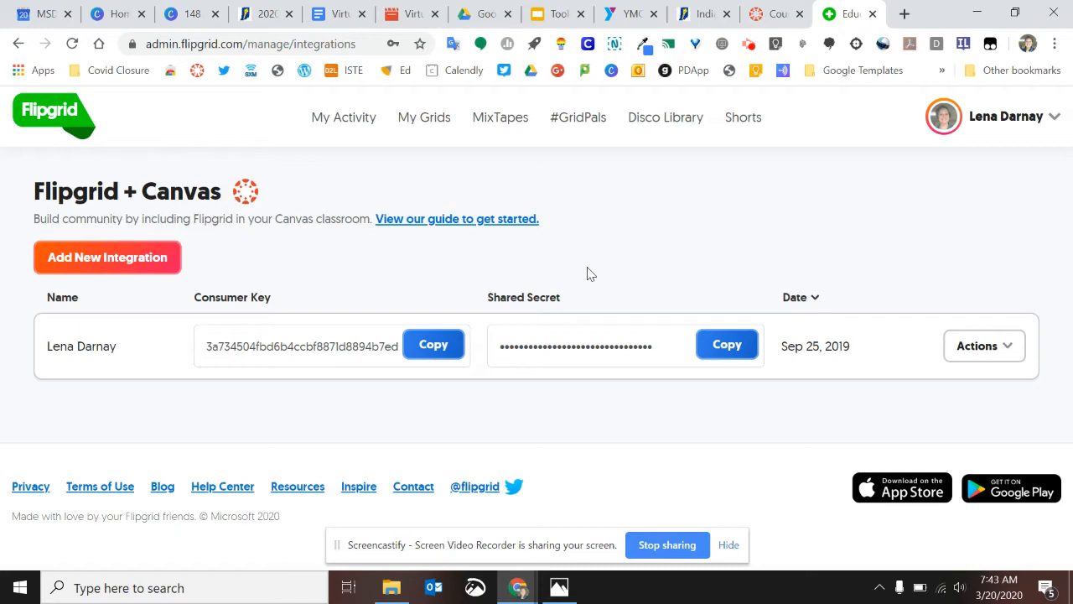
Switch to the Elem Reading course in Canvas and show the external apps in its settings.
right_click(781, 8)
left_click(776, 13)
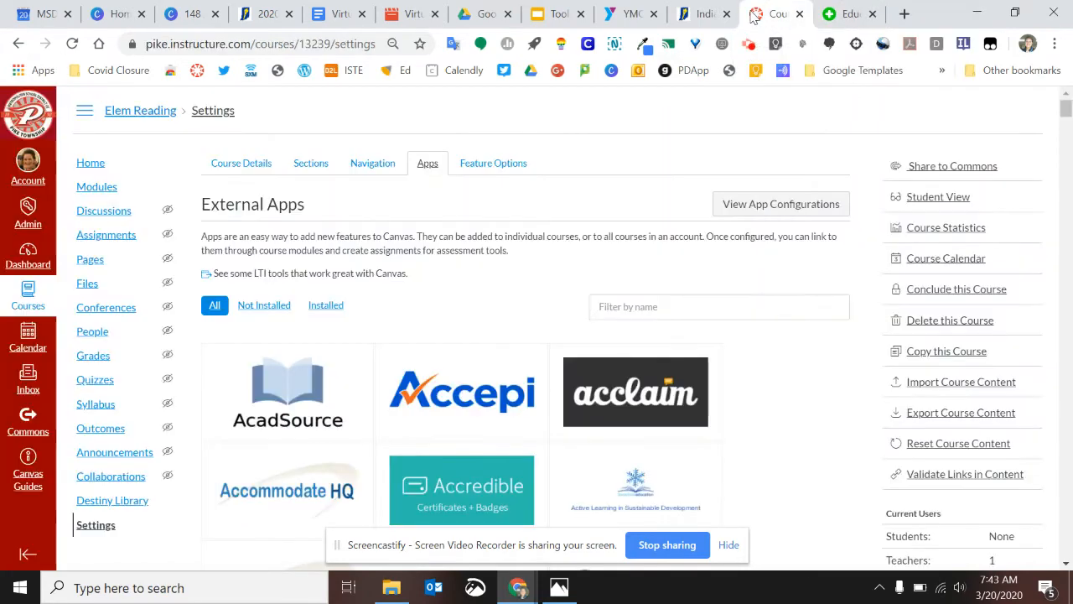
left_click(105, 528)
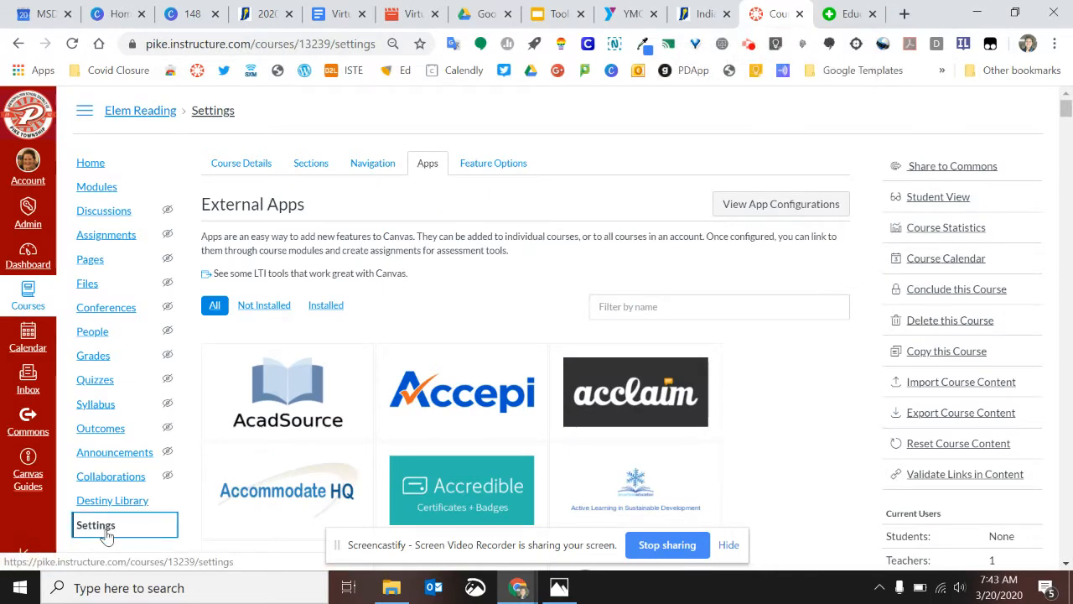
left_click(434, 162)
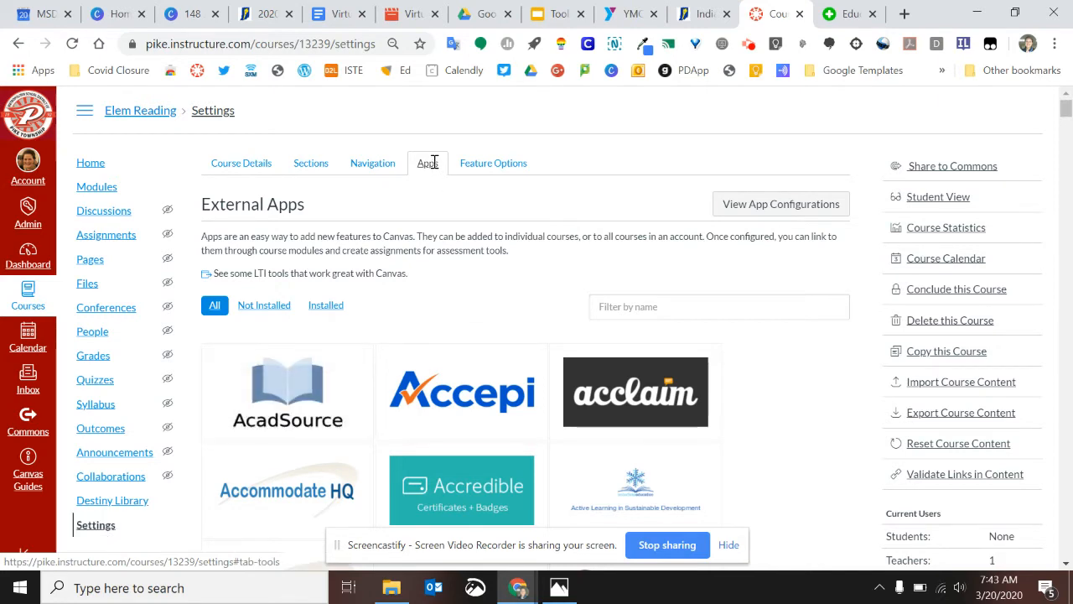
Filter the external apps by "flipg" and start adding the Flipgrid app to the course.
left_click(682, 306)
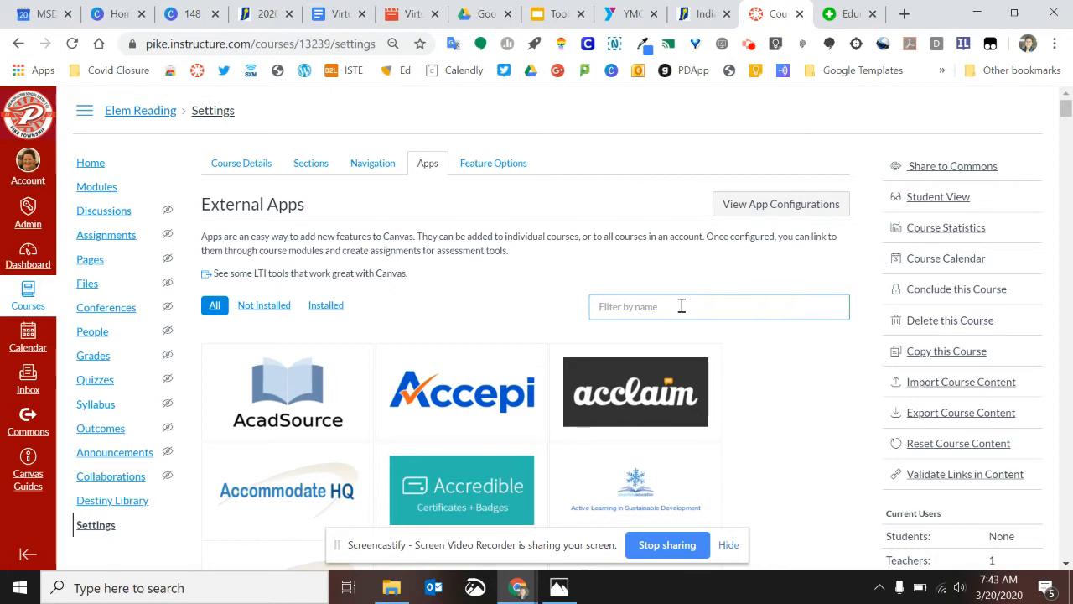
type("flip")
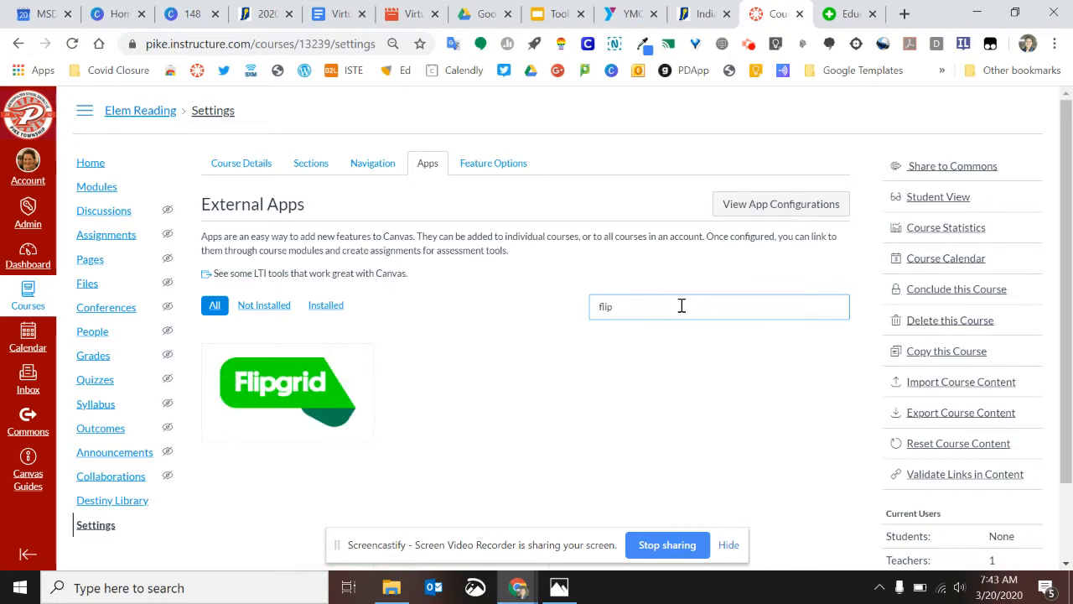
type("g")
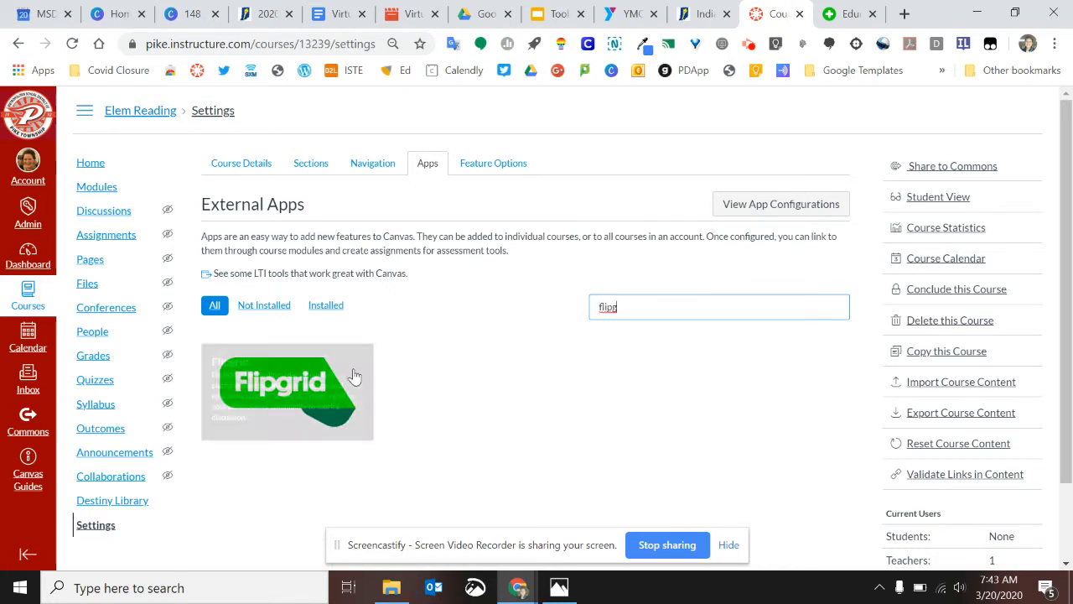
mouse_move(311, 366)
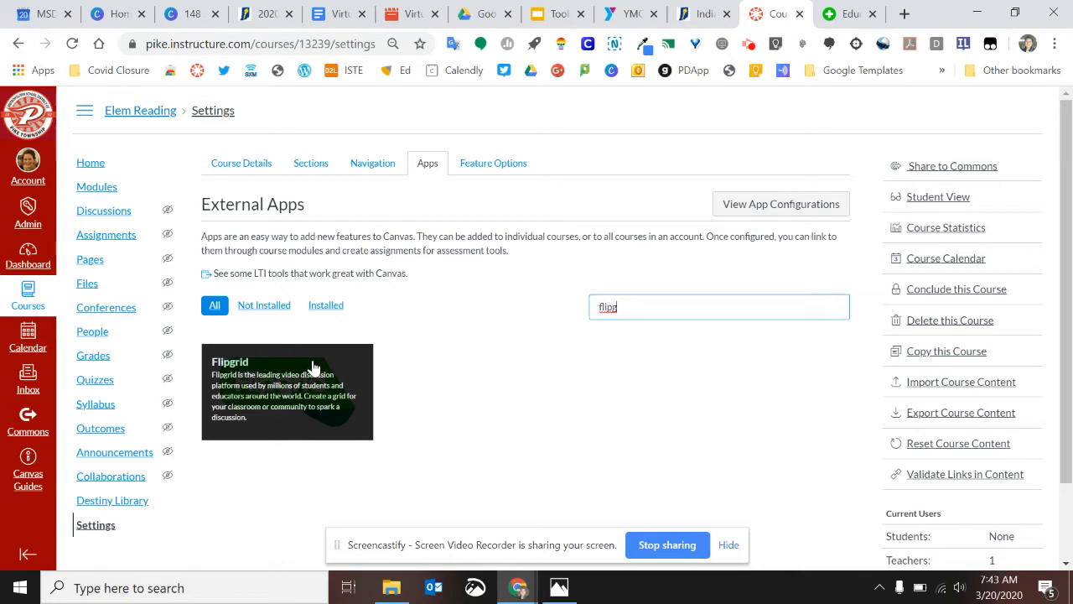
left_click(312, 367)
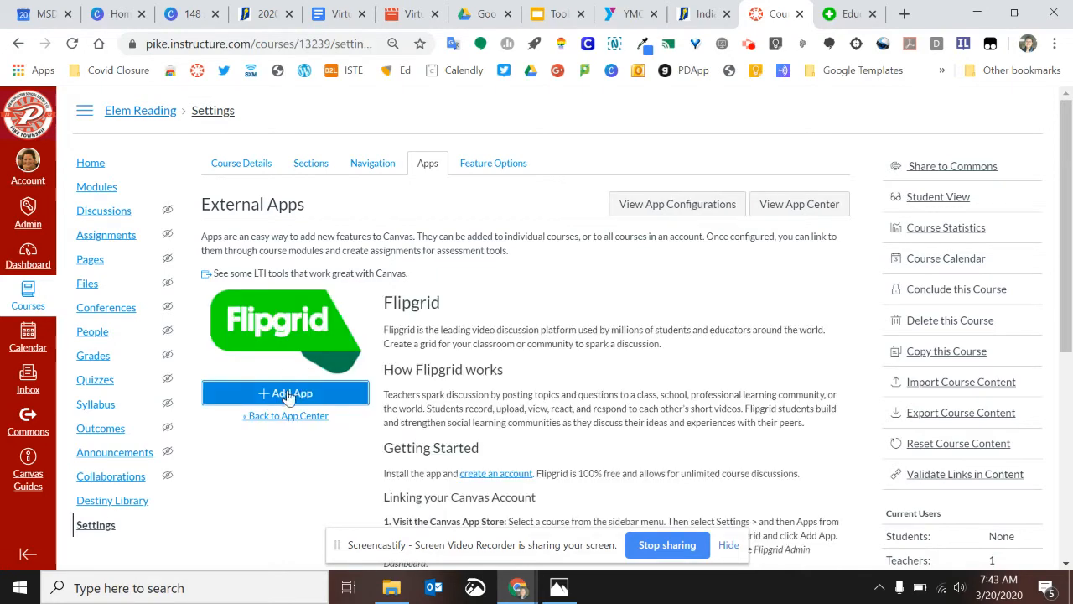
left_click(287, 396)
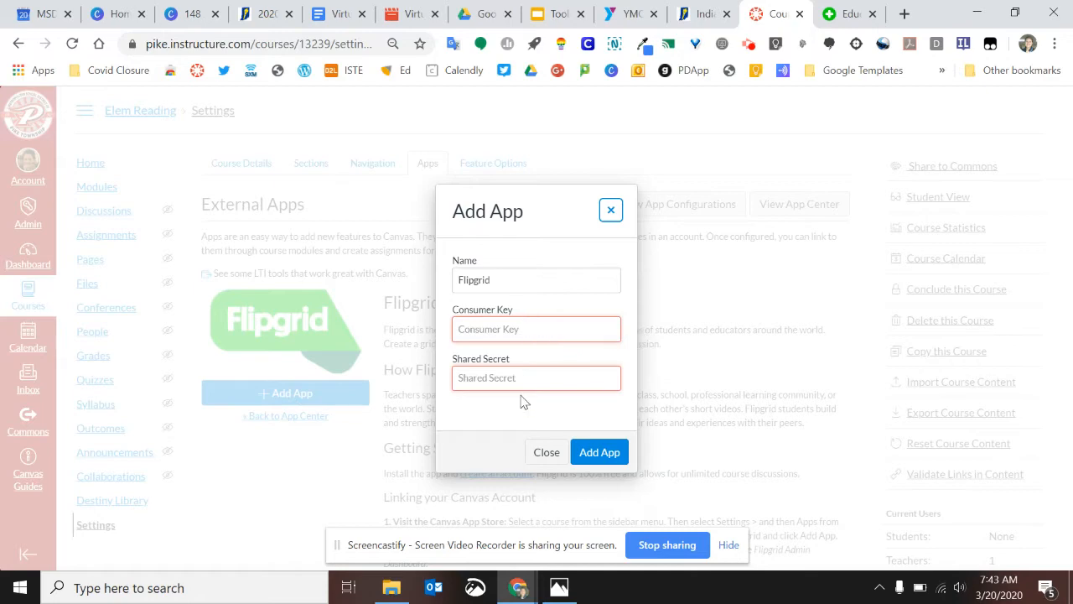
Copy the consumer key from the Flipgrid integration and paste it into the Consumer Key field in Canvas.
left_click(838, 14)
left_click(438, 349)
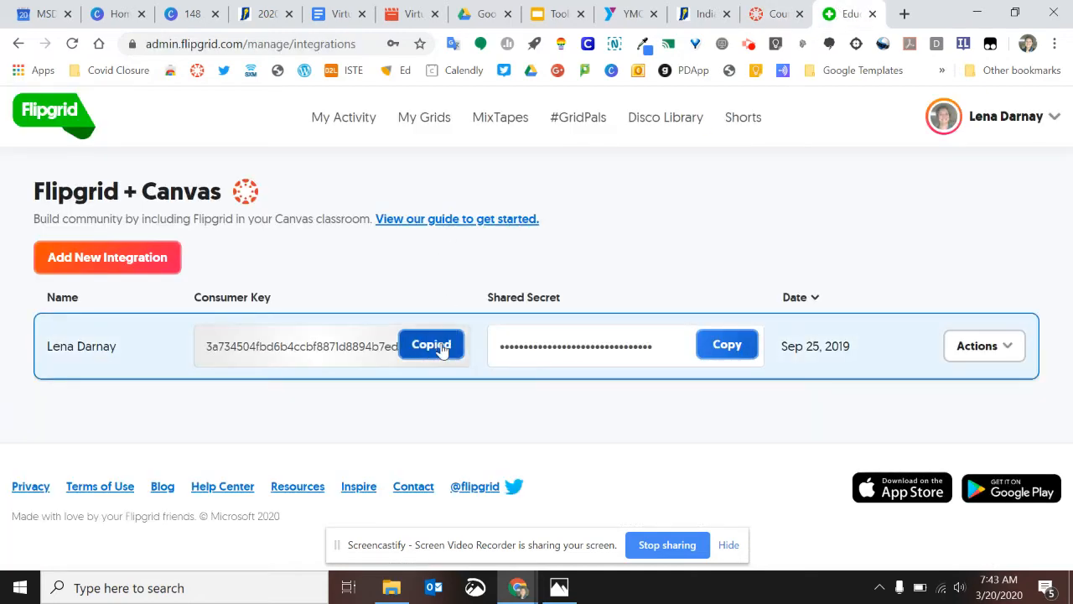
left_click(770, 14)
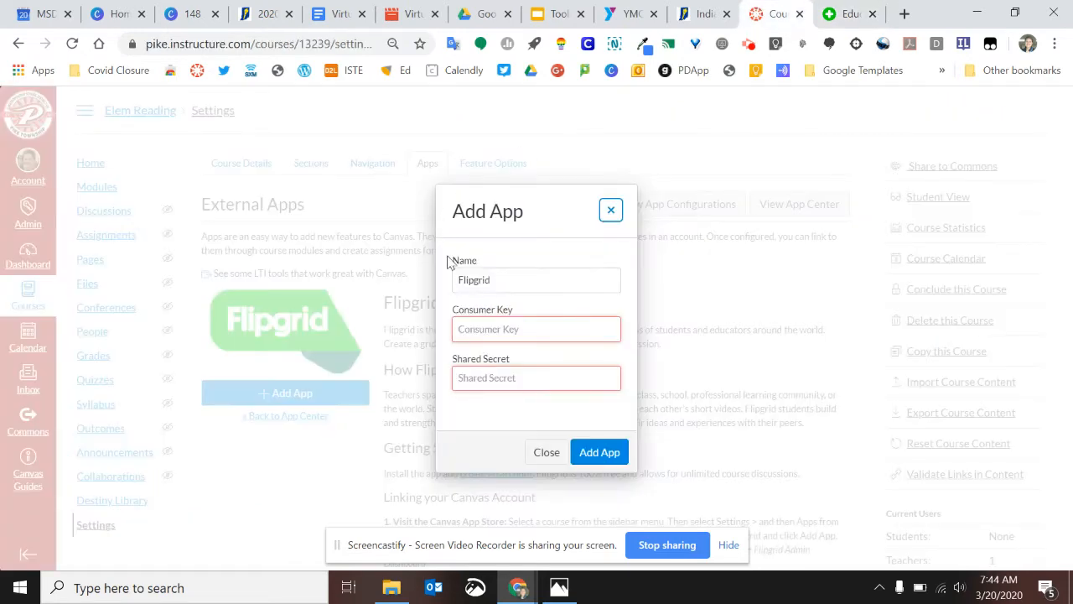
left_click(489, 332)
key("ctrl+v")
Copy the shared secret from Flipgrid into the Shared Secret field in Canvas and add the app.
left_click(508, 388)
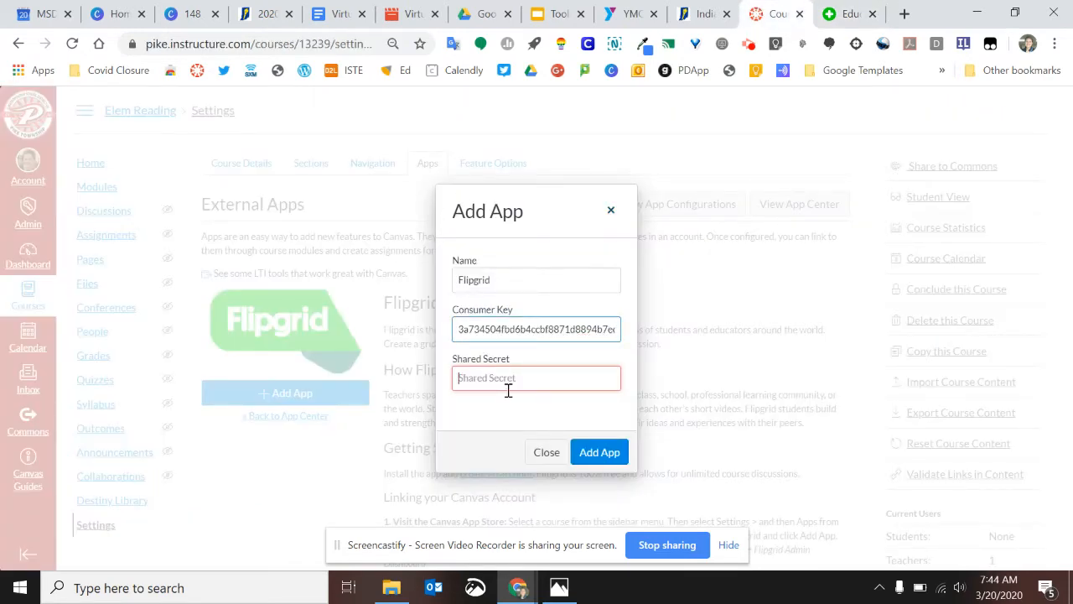
left_click(842, 15)
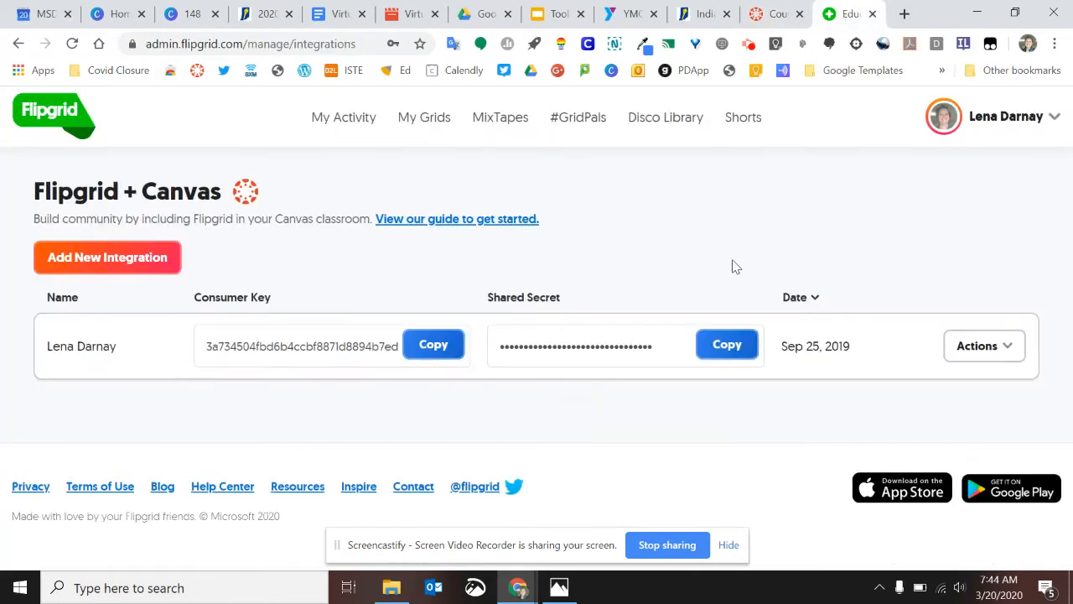
left_click(726, 344)
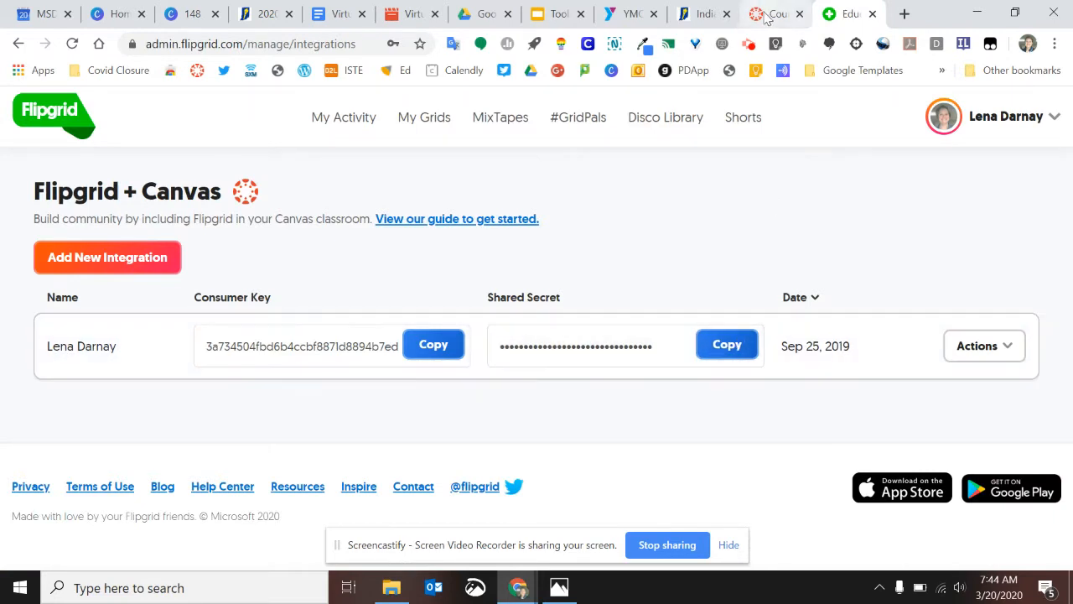
left_click(768, 15)
key("ctrl+v")
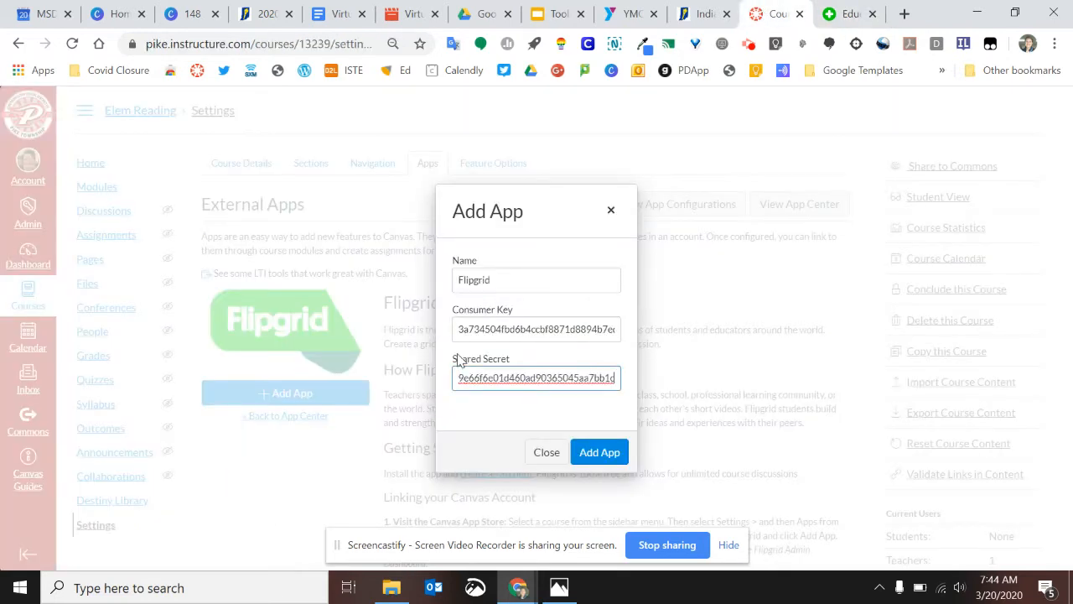
left_click(591, 459)
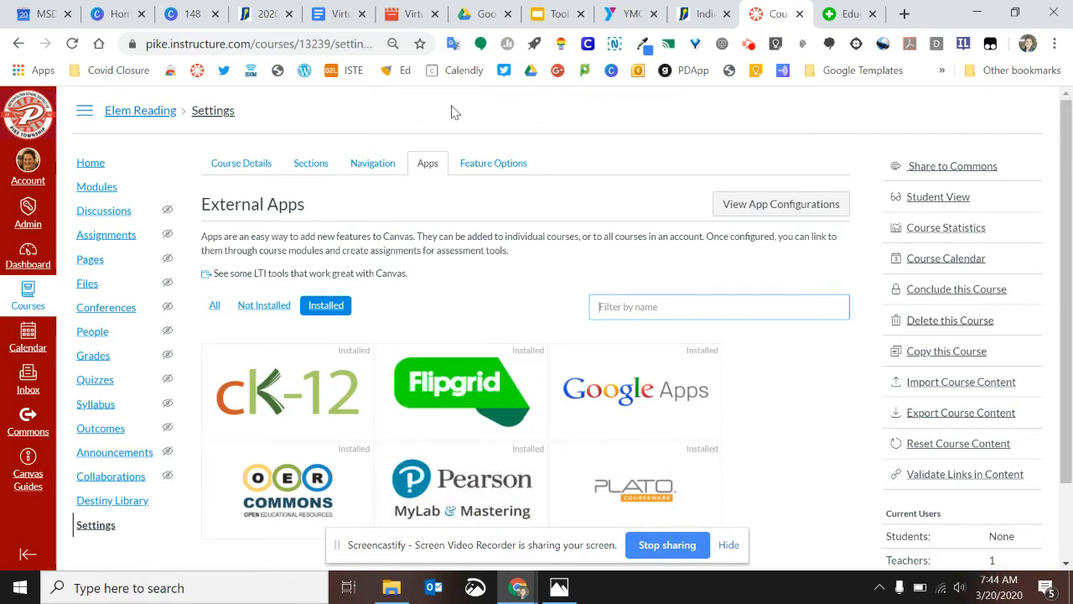
Open Flipgrid from the course navigation, create a course grid for the Canvas course and look over its details.
left_click(90, 163)
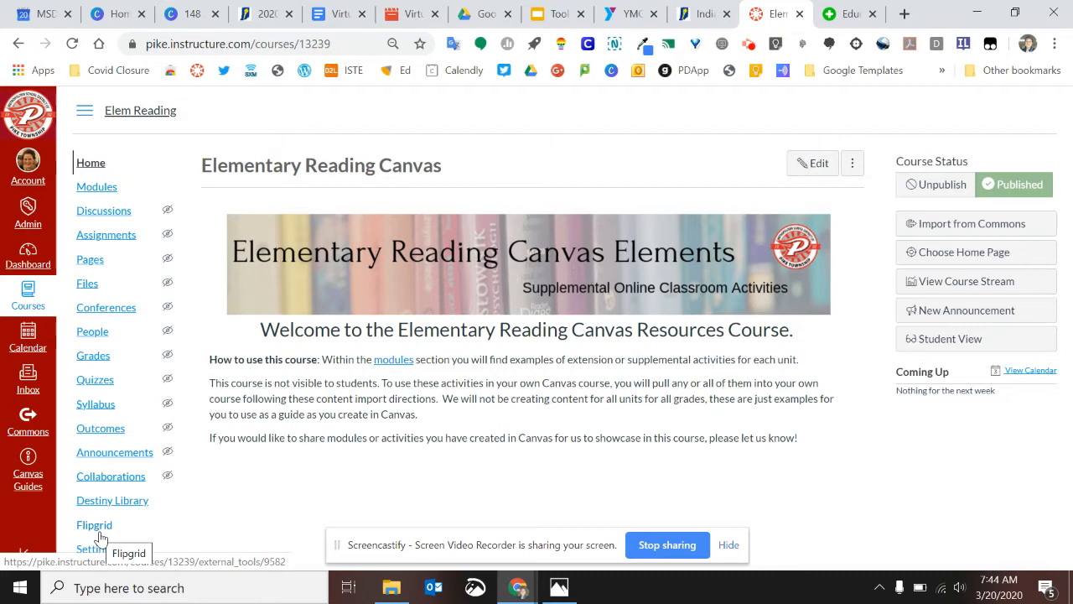
left_click(99, 528)
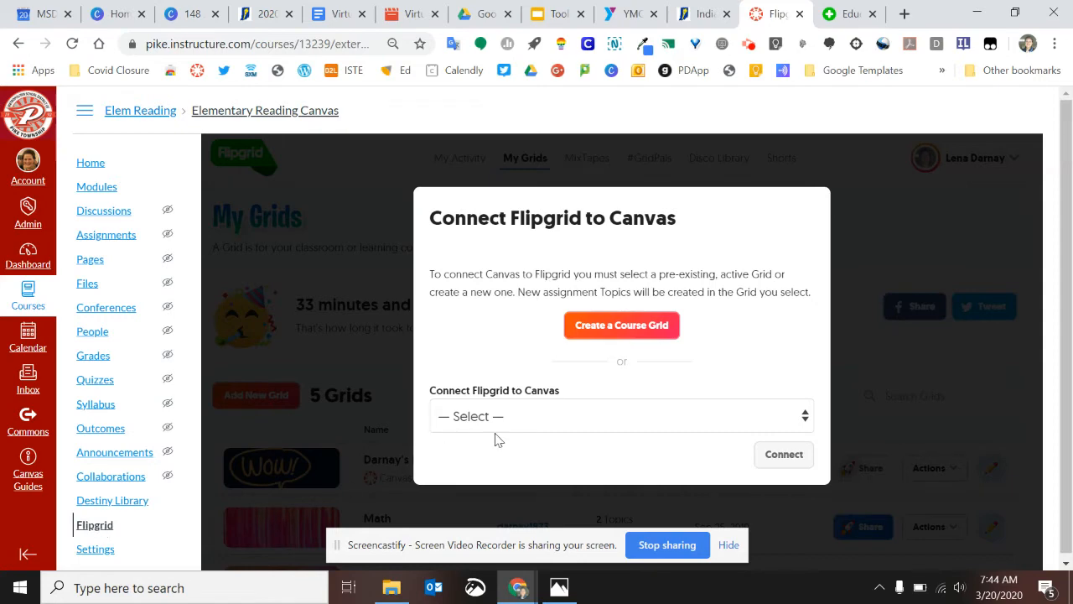
left_click(648, 329)
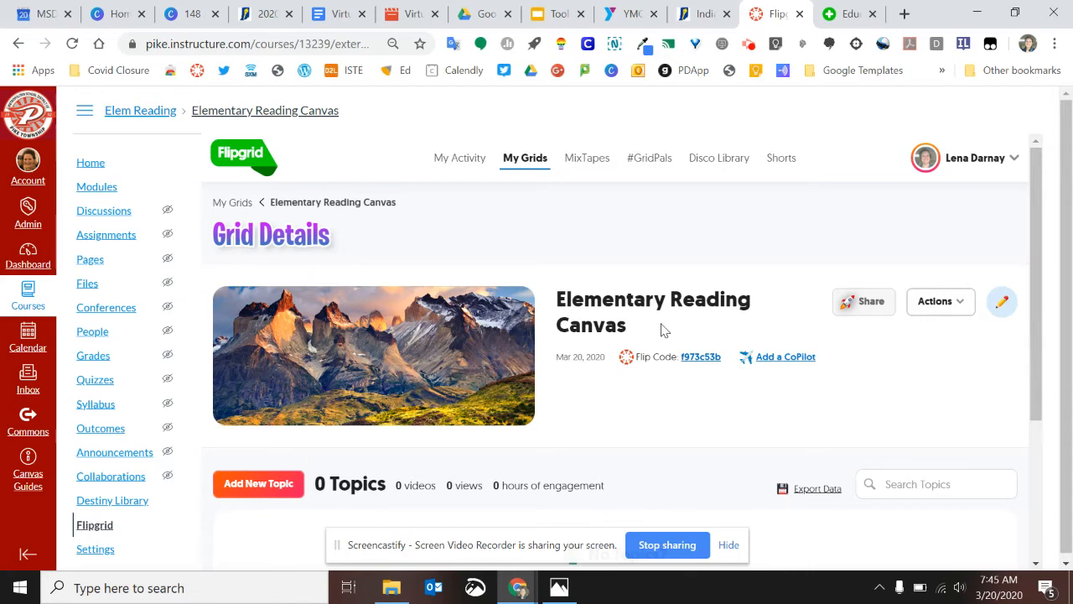
scroll(662, 330, "down", 2)
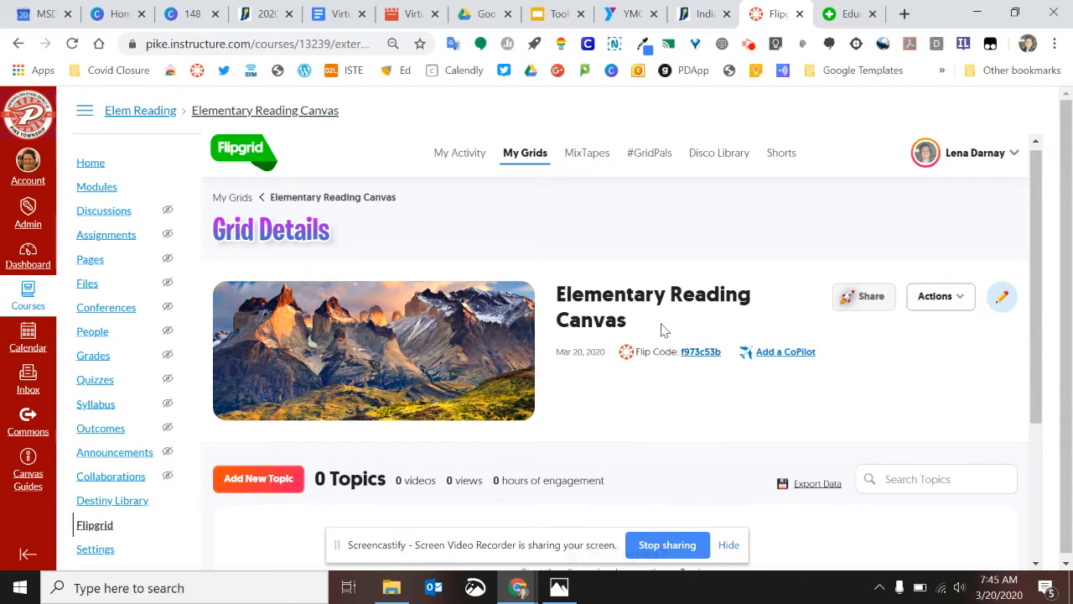
scroll(660, 330, "down", 1)
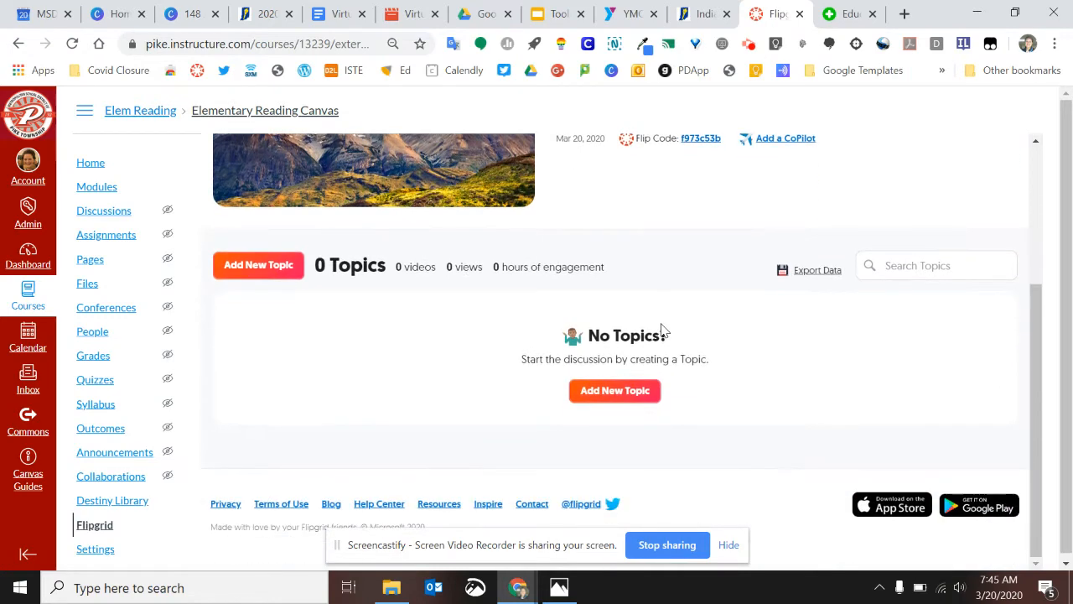
scroll(661, 330, "up", 3)
scroll(661, 330, "down", 2)
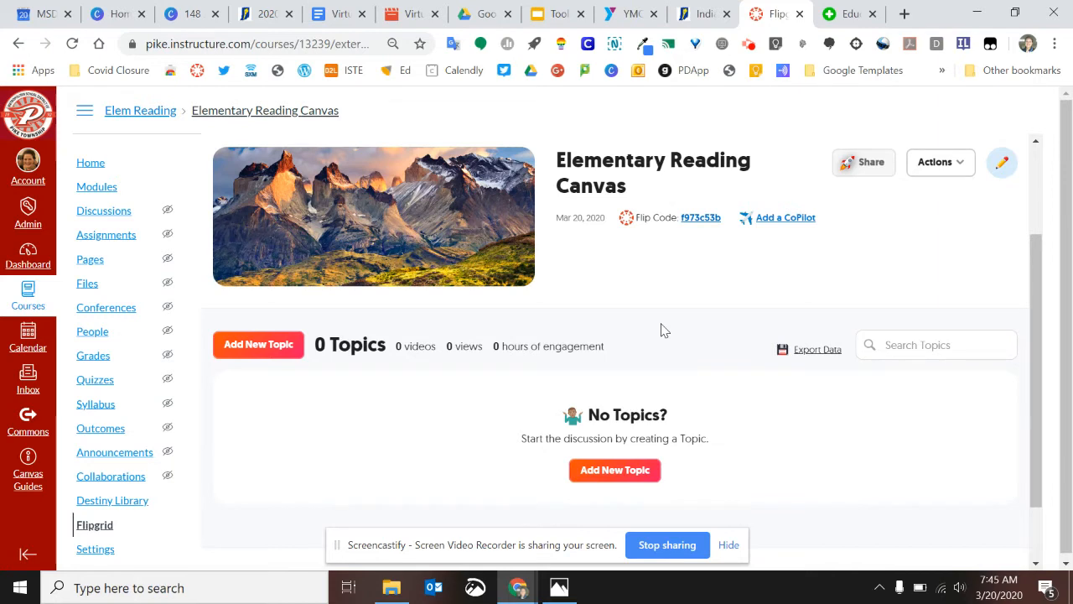
scroll(660, 329, "up", 2)
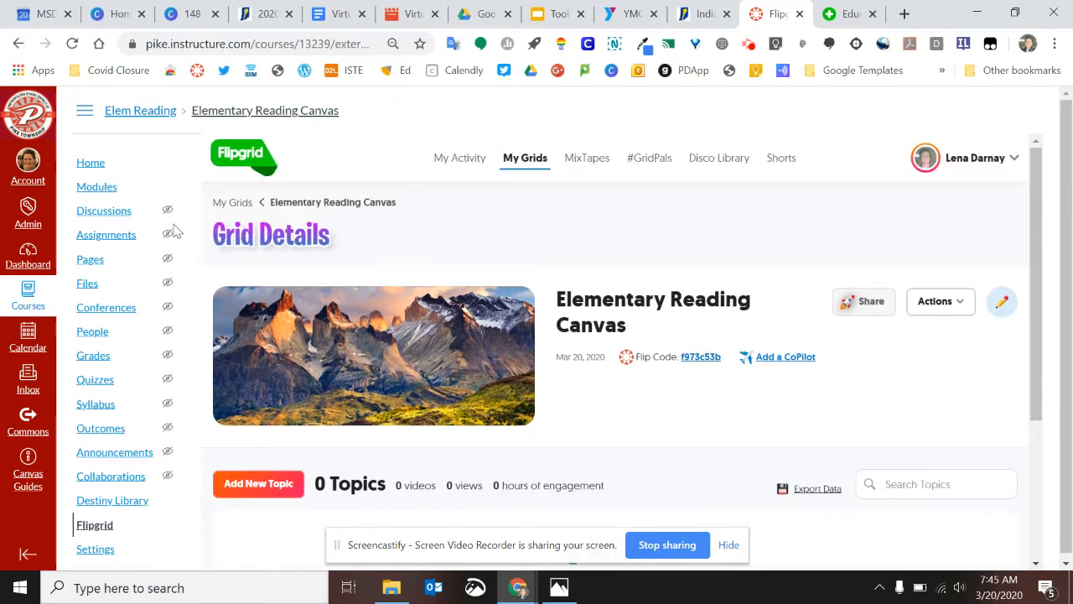
Add a new assignment named "FlipGrid: What have you been reading?" to the module "2nd Grade: Week 1 Be a Super Citizen".
left_click(97, 191)
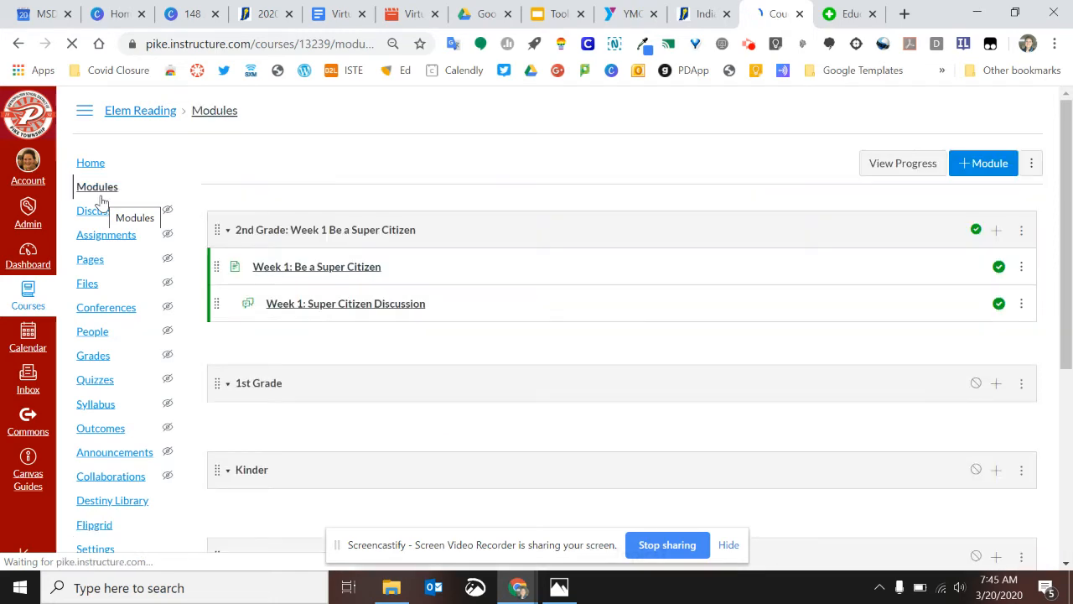
left_click(996, 237)
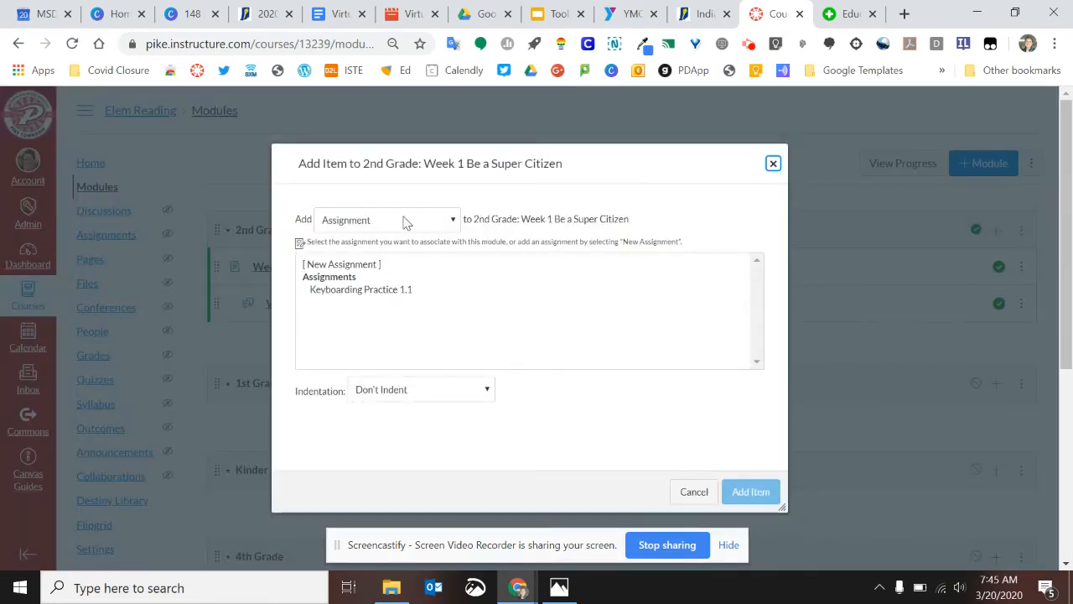
left_click(367, 265)
left_click(402, 399)
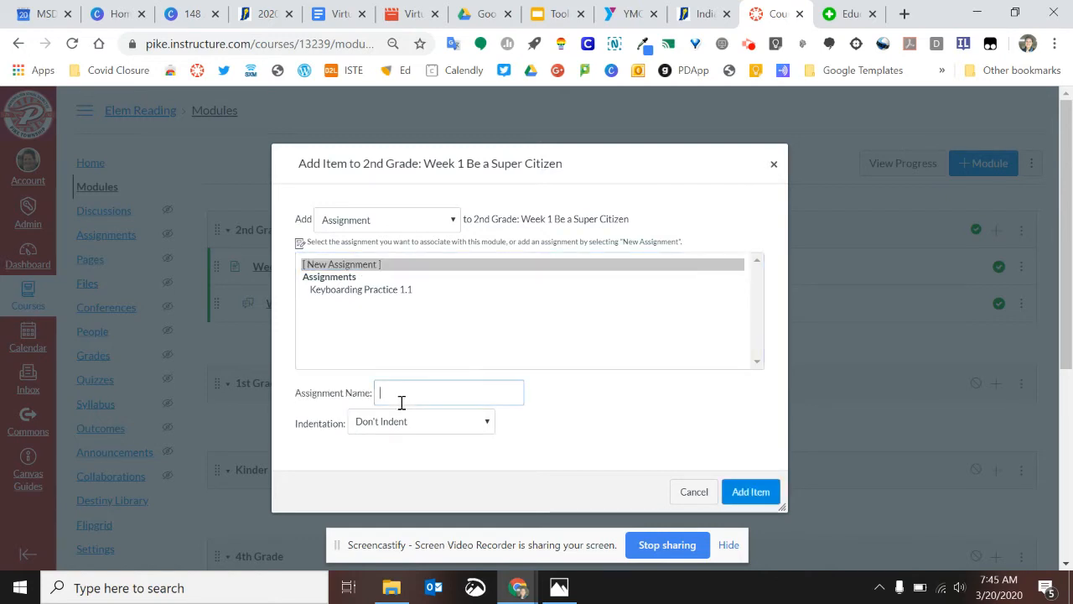
type("Flip")
type("Grid: ")
type("What have you been")
type(" reading?")
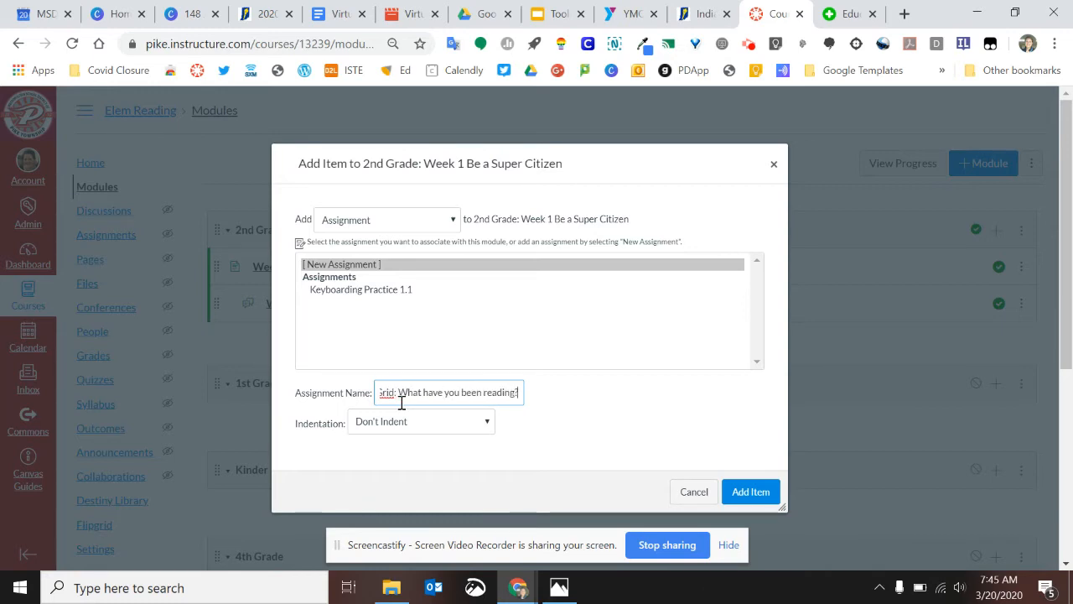
left_click(761, 491)
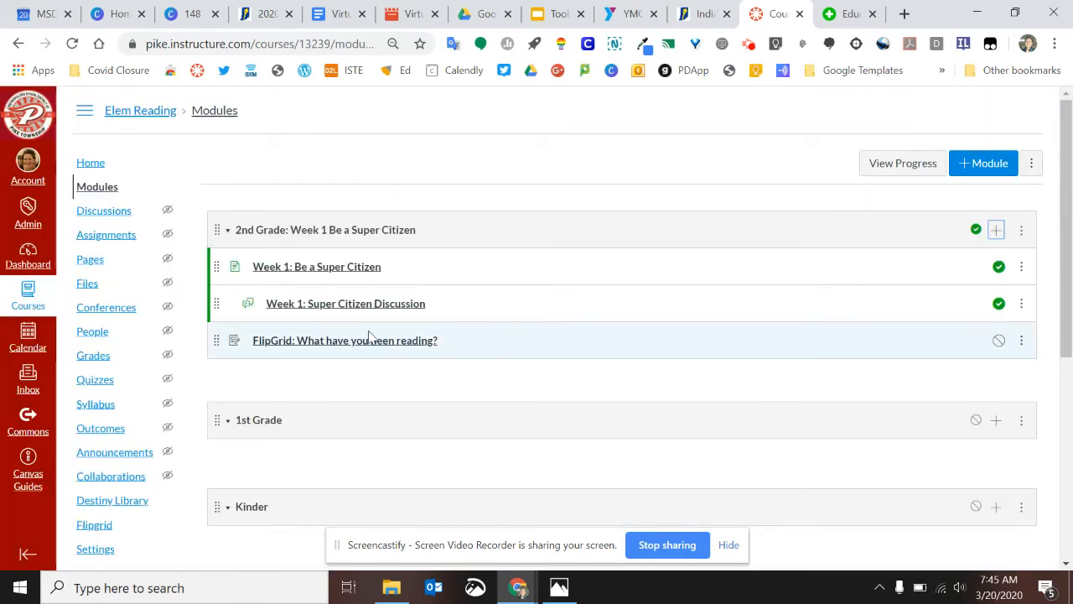
Edit the "FlipGrid: What have you been reading?" assignment and write the description "Use the flipgrid below to tell me about your reading! Click the big green plus sign to record.".
left_click(324, 345)
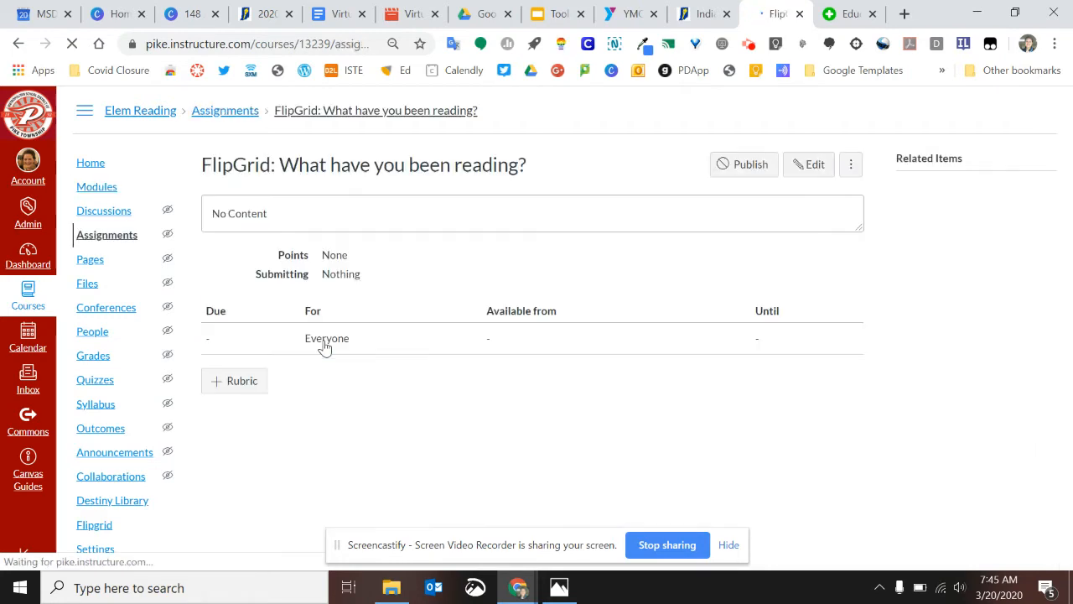
left_click(812, 164)
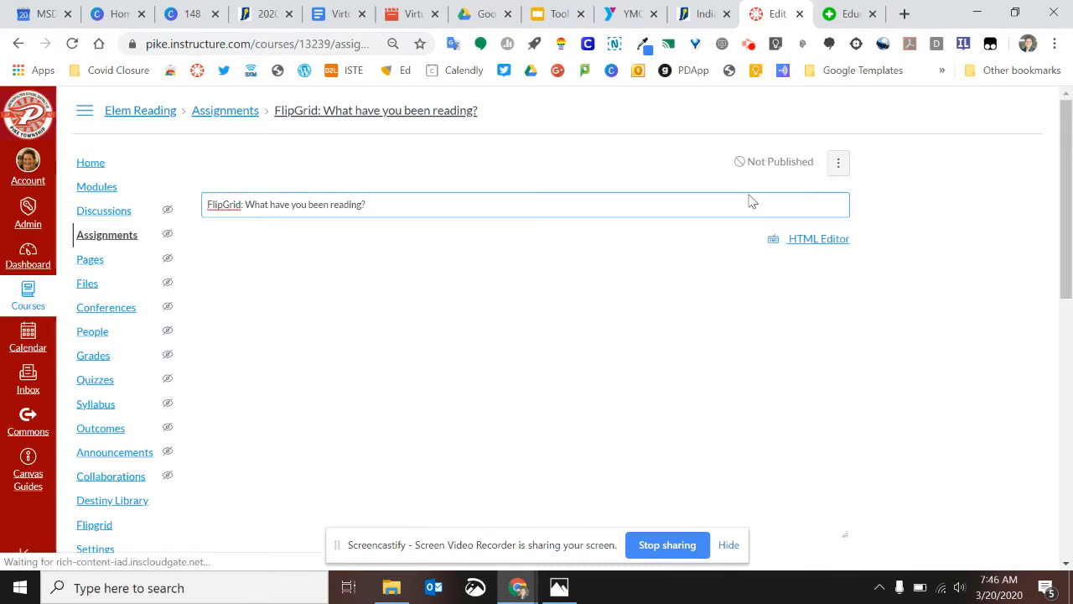
left_click(529, 344)
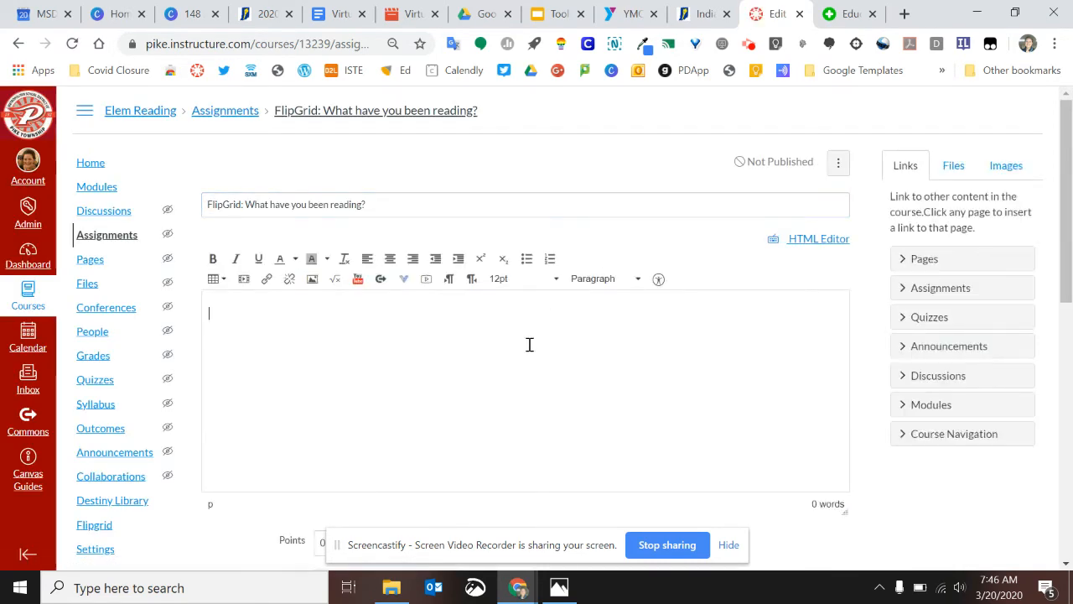
type("Use the flipgrid below to")
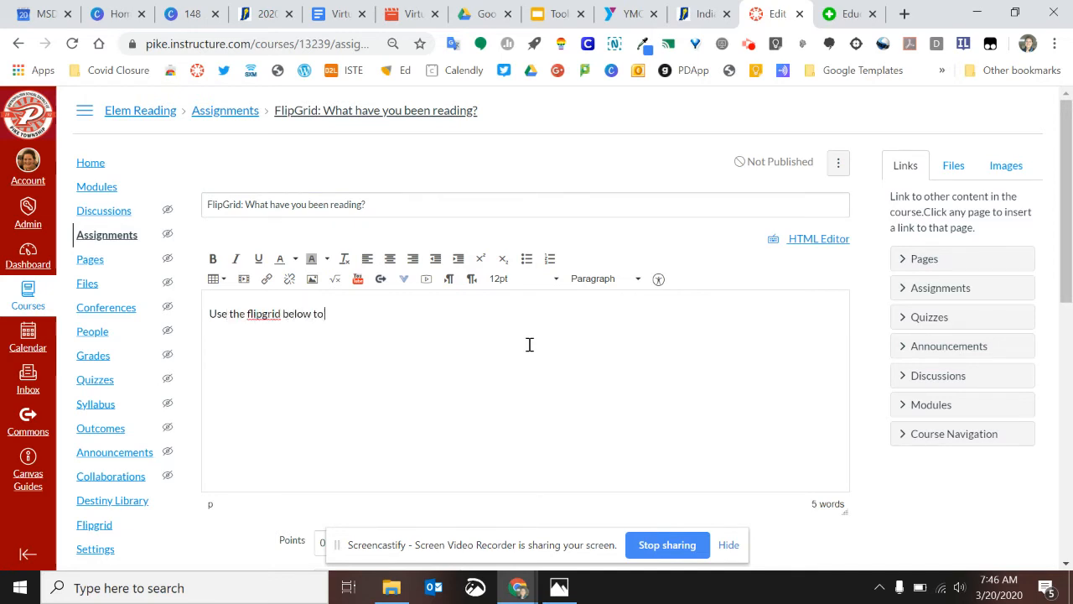
type(" tell me about your reading! Click the big")
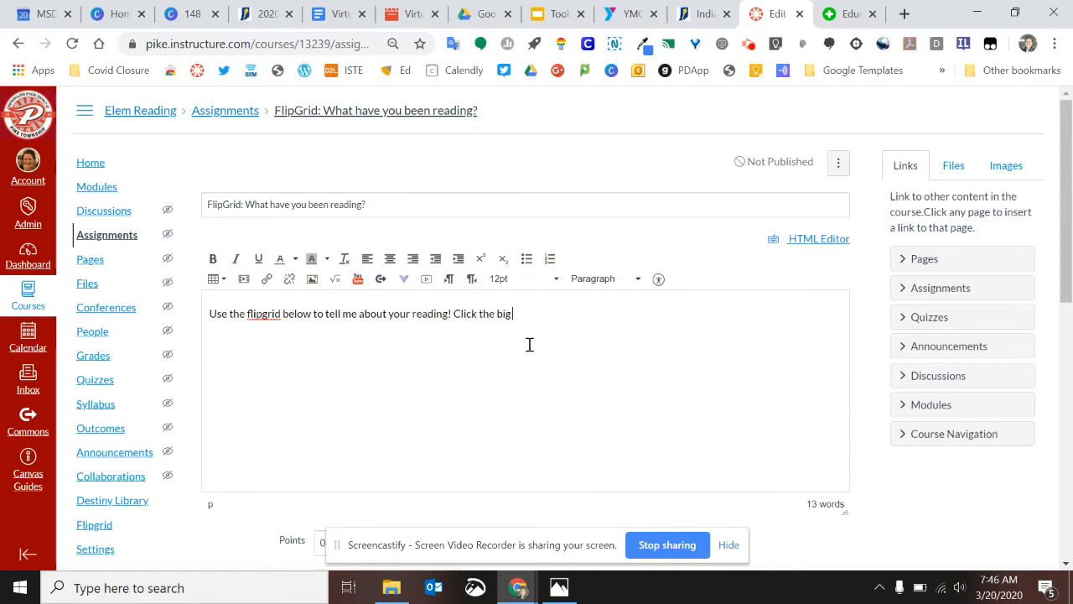
type(" green plus sign to record.")
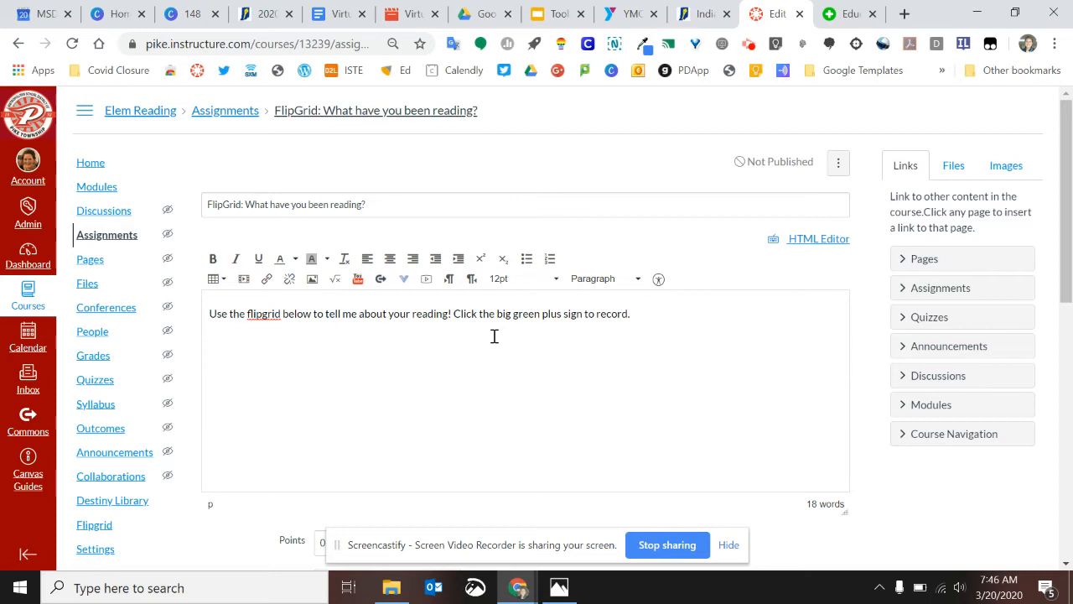
Insert "at the bottom of the flipgrid window" before "to record" in the assignment description.
left_click(585, 310)
type("at the bottom")
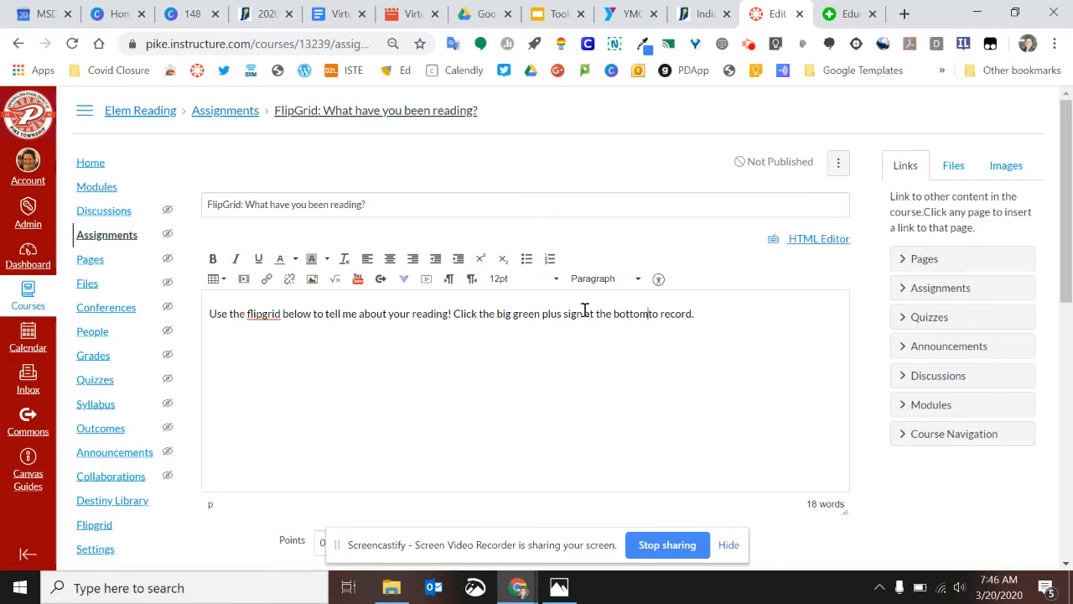
type(" of the flip ")
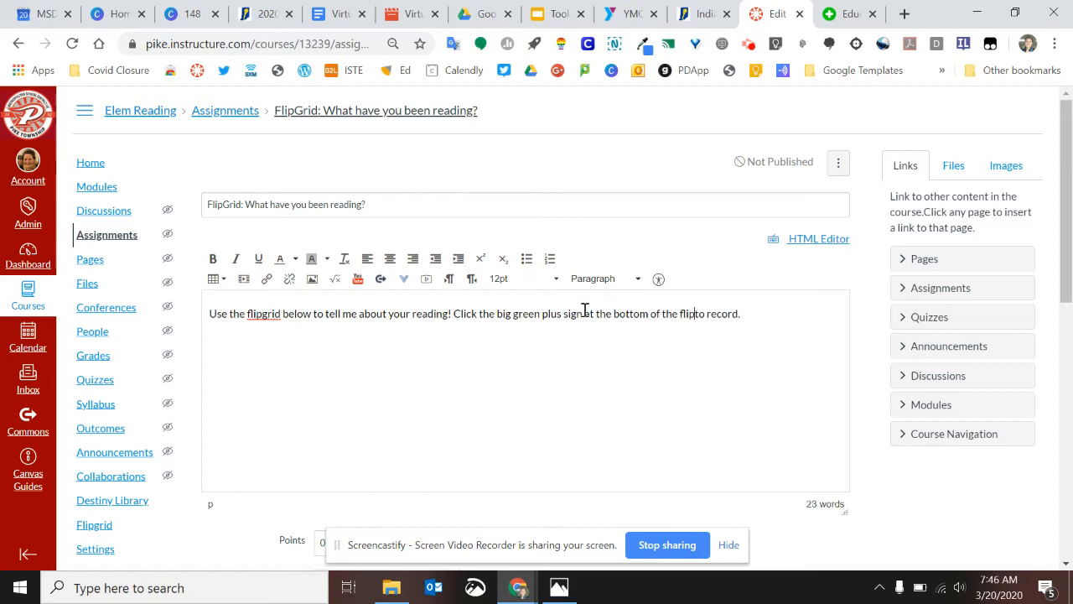
type("grid window")
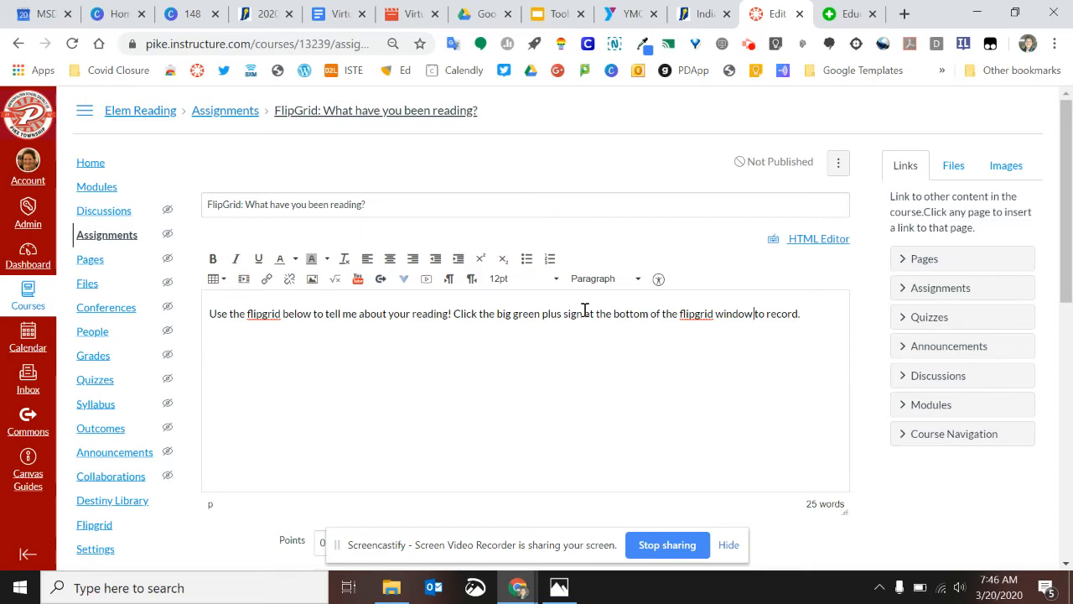
Set the assignment's points to 10.
scroll(584, 310, "down", 3)
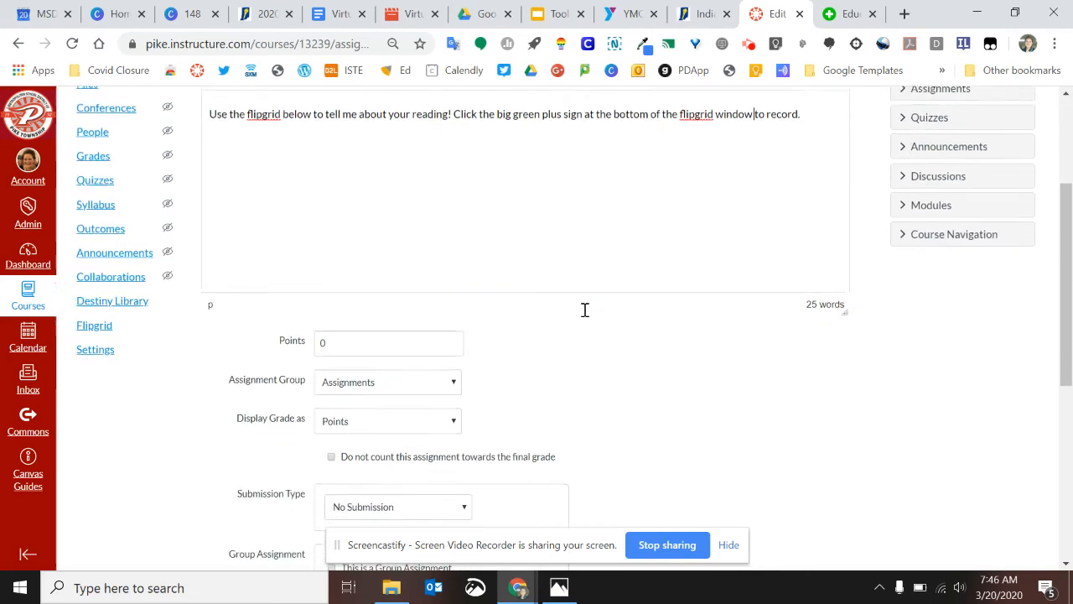
left_click(445, 259)
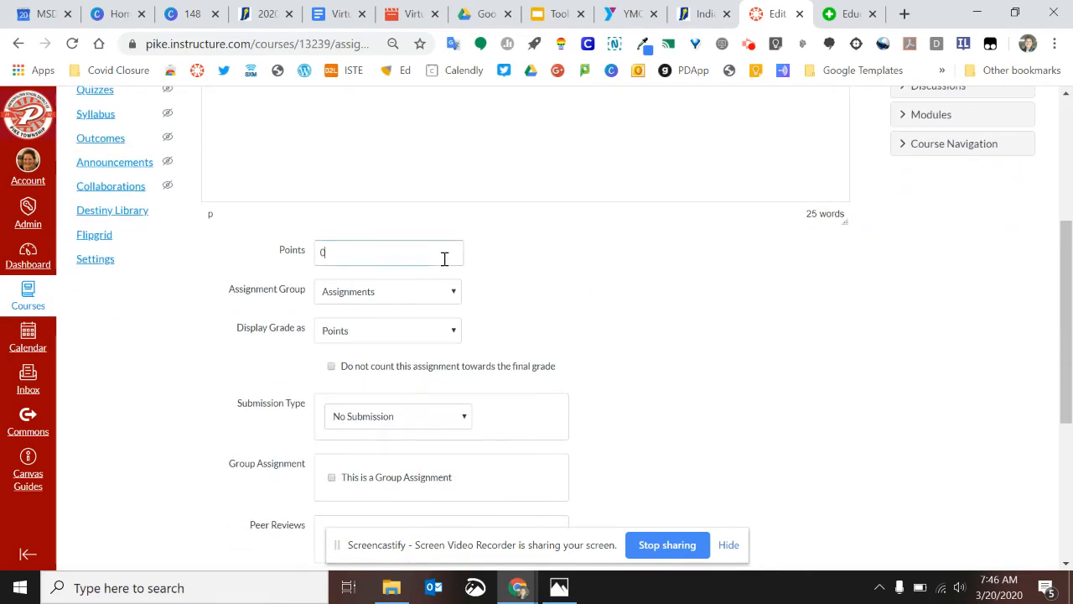
key("BackSpace")
type("10")
Set the submission type to External Tool with Flipgrid as the tool, and save the assignment without publishing it.
scroll(445, 258, "down", 3)
left_click(436, 199)
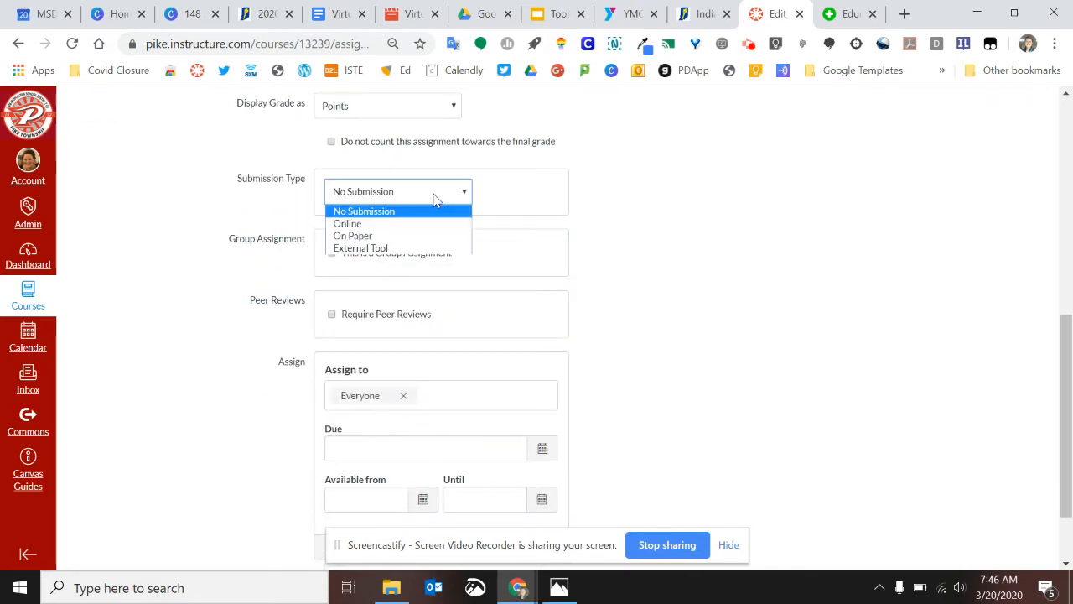
left_click(412, 249)
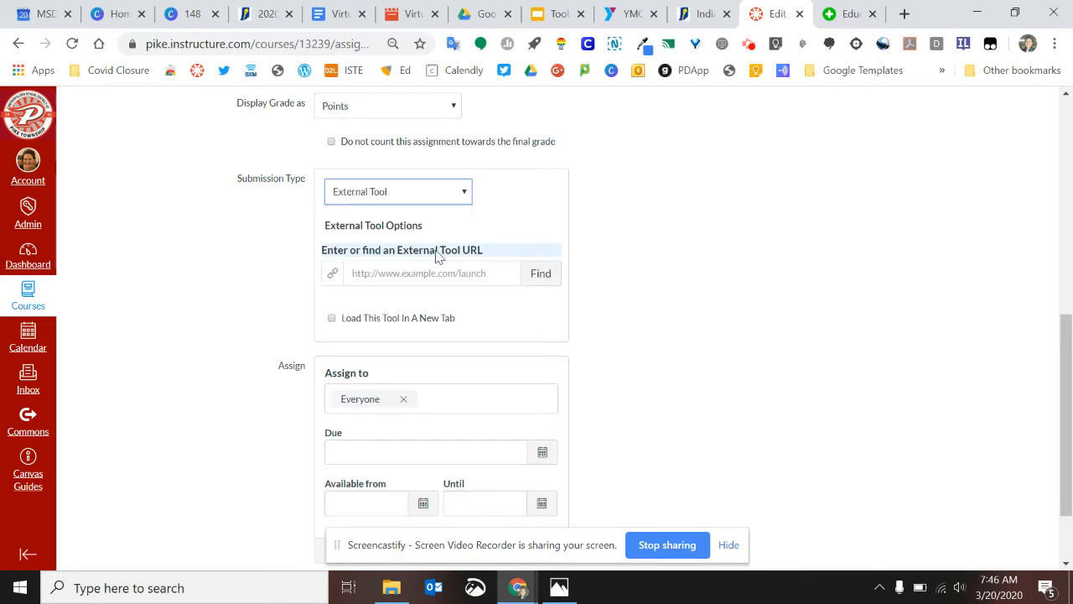
left_click(544, 276)
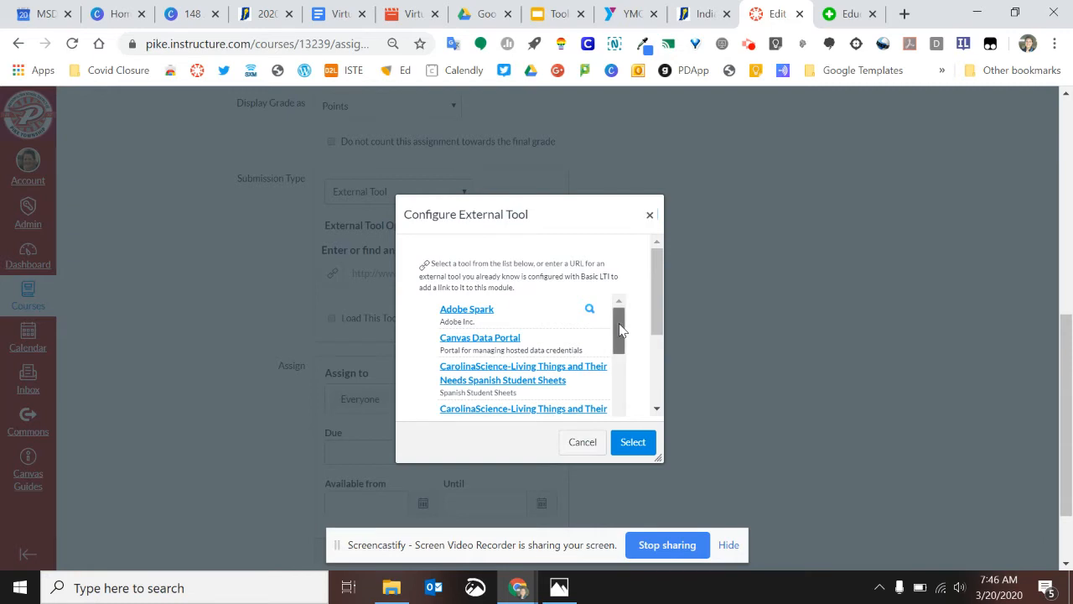
left_click_drag(617, 326, 618, 391)
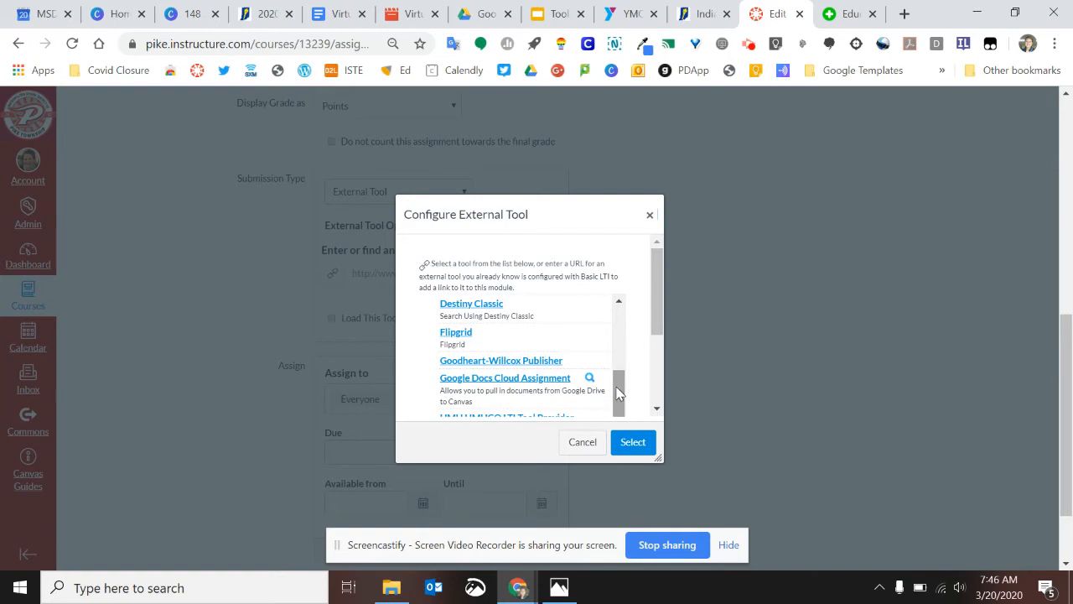
left_click(467, 337)
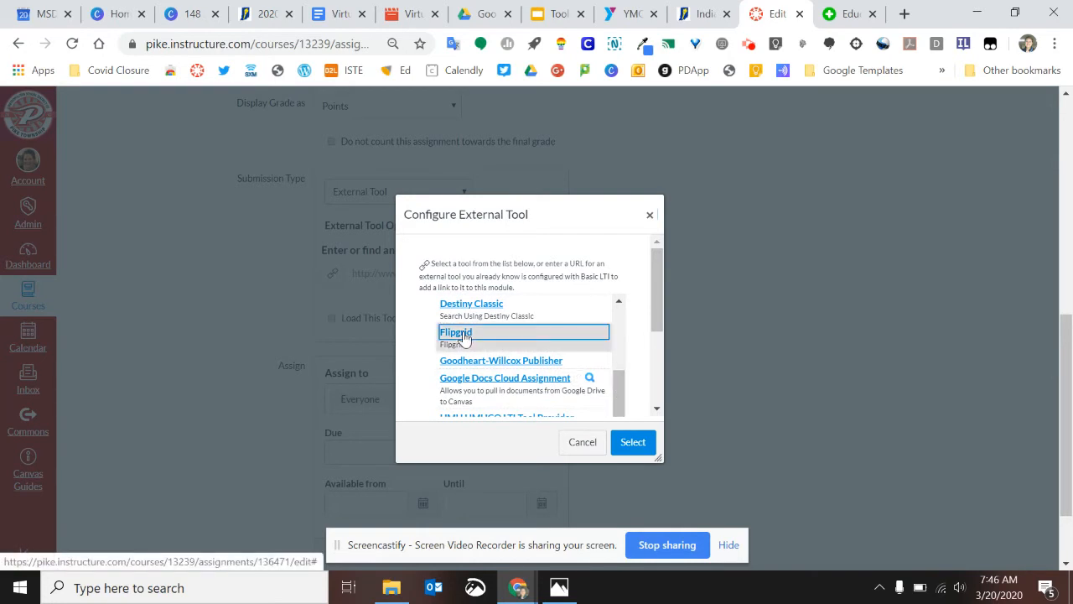
left_click(631, 443)
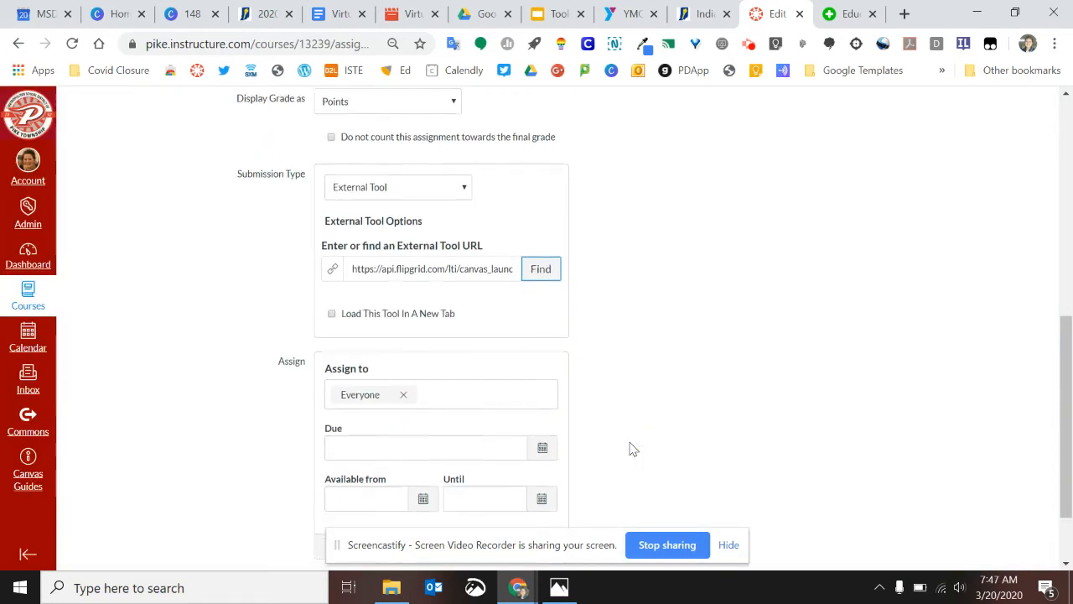
scroll(631, 447, "down", 2)
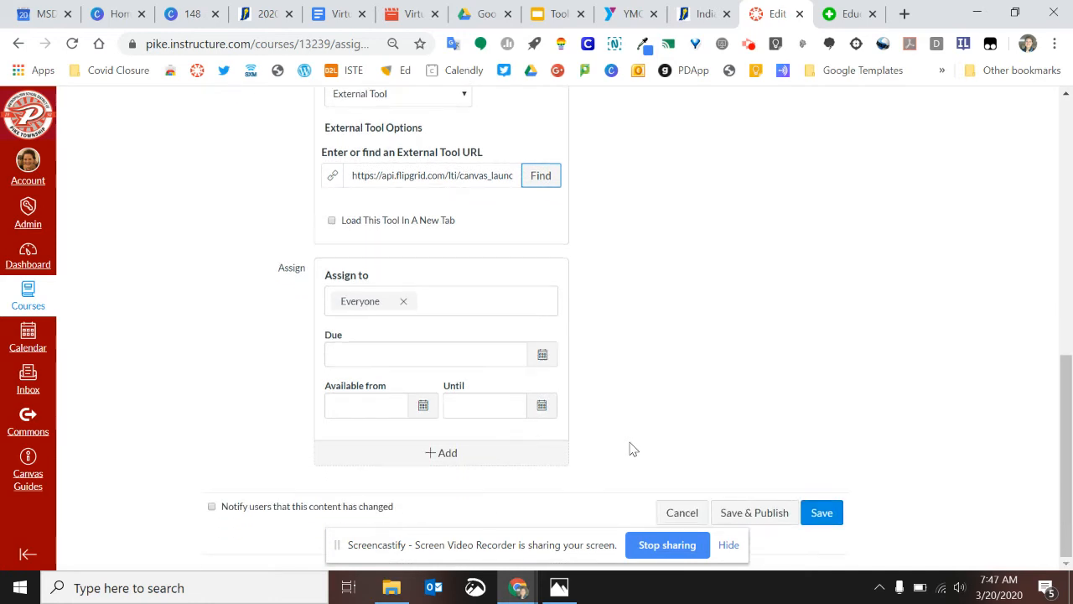
left_click(820, 513)
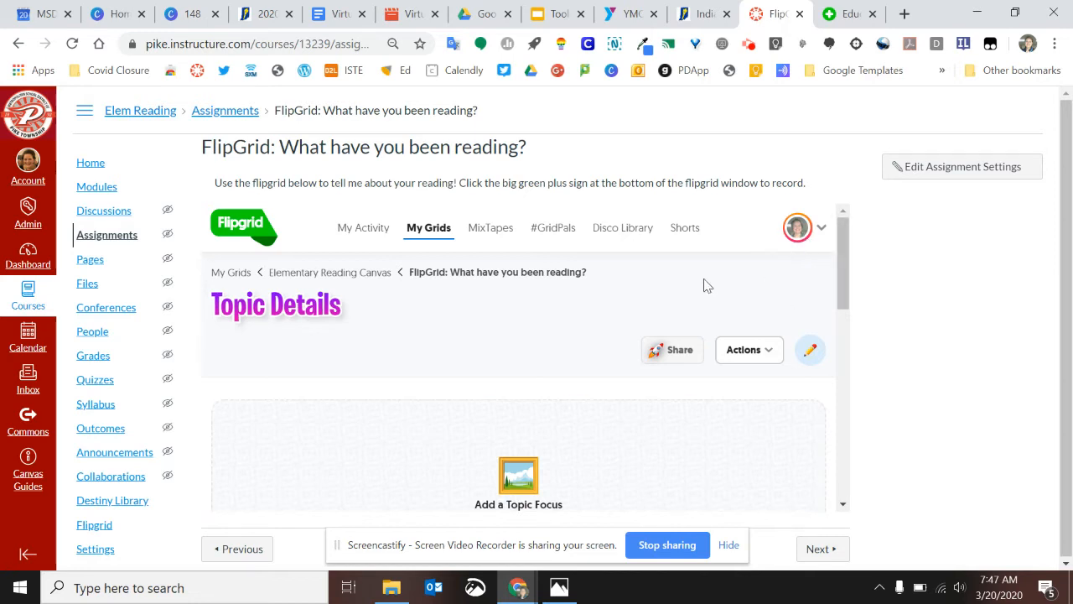
Start adding a topic focus to the embedded Flipgrid topic, choosing a Giphy as the media resource.
scroll(704, 286, "down", 1)
scroll(704, 286, "up", 1)
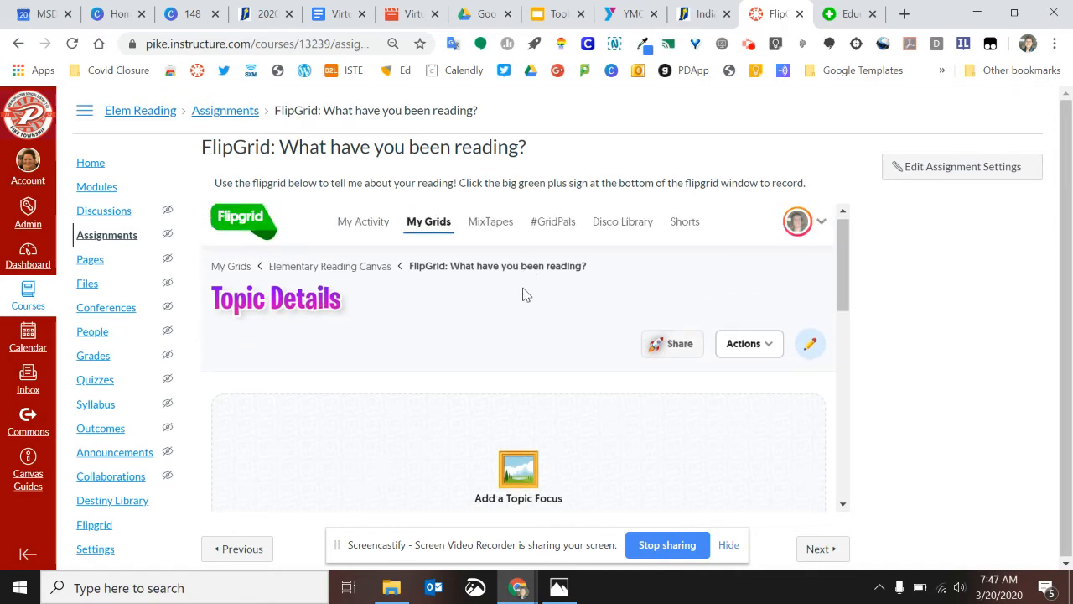
scroll(523, 293, "down", 2)
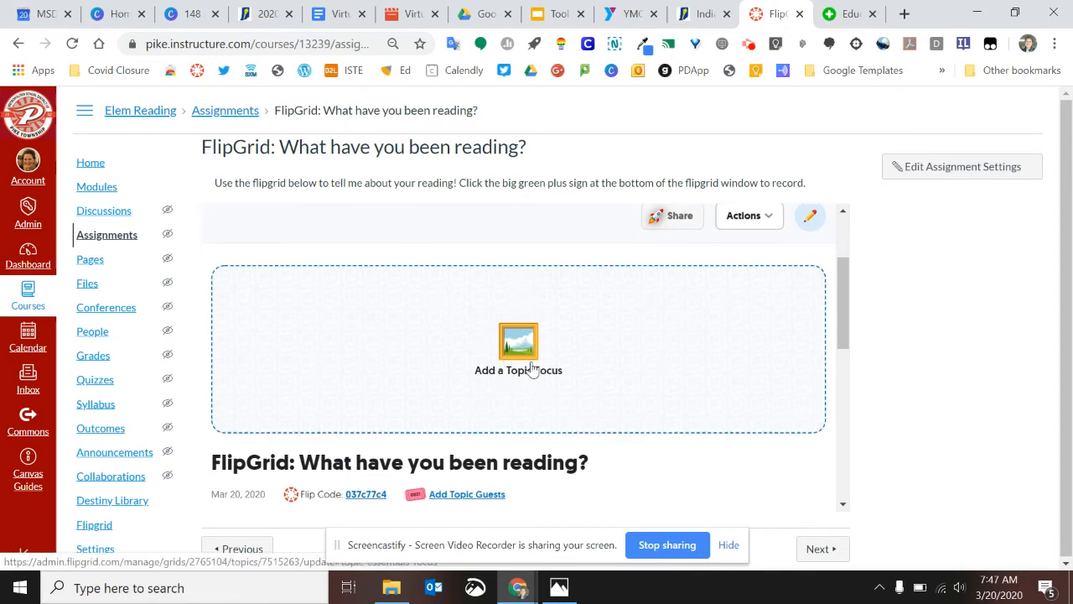
left_click(531, 370)
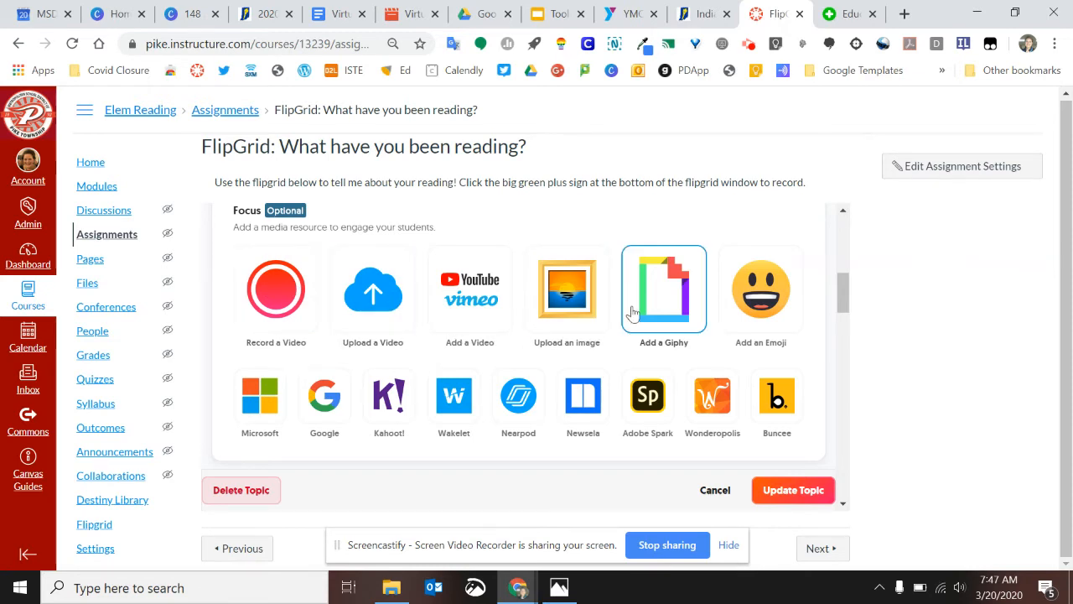
right_click(678, 298)
key("Escape")
left_click(678, 297)
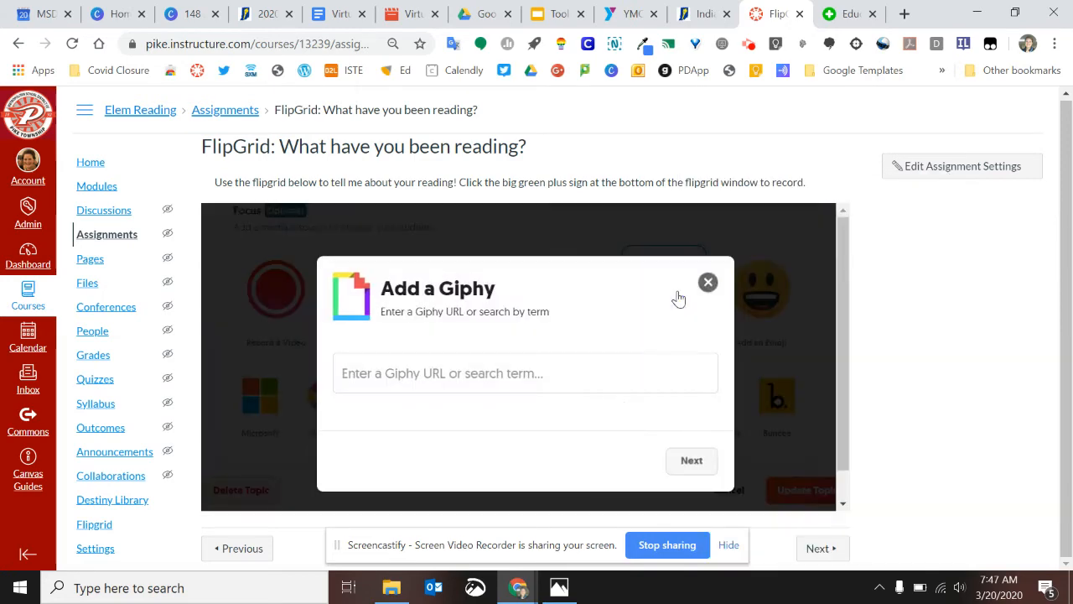
Search Giphy for "hello" and set the first GIF in the results as the topic focus.
left_click(584, 370)
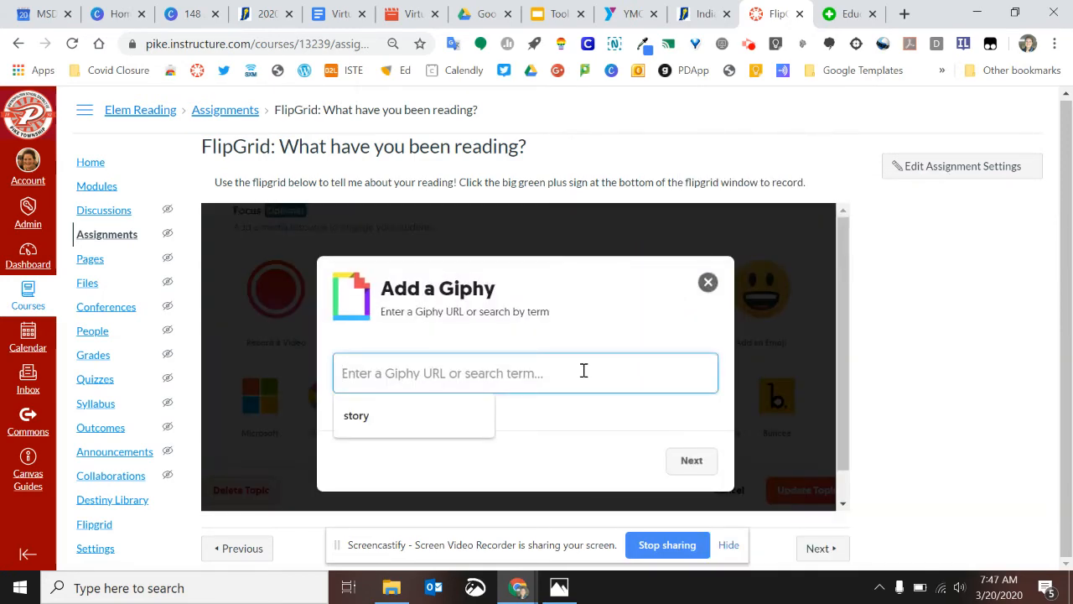
type("hello")
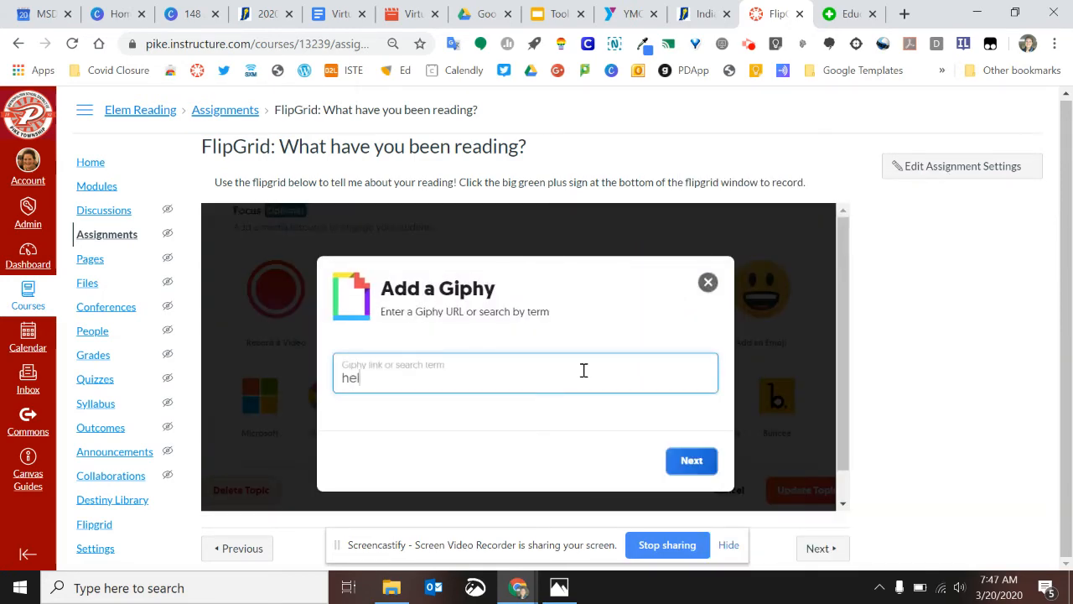
left_click(692, 461)
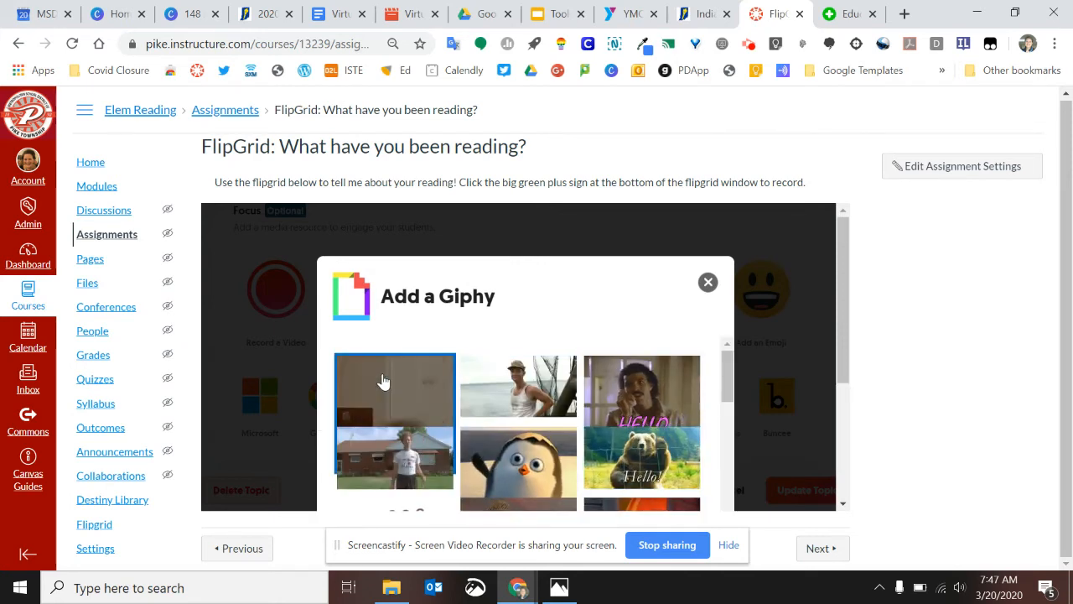
scroll(383, 380, "down", 3)
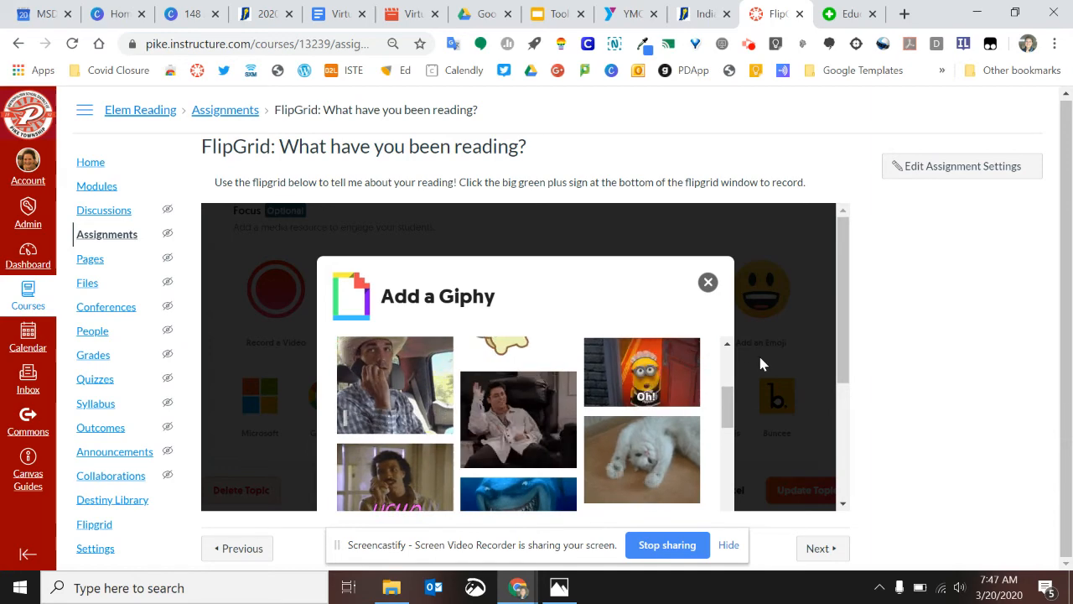
scroll(805, 363, "down", 3)
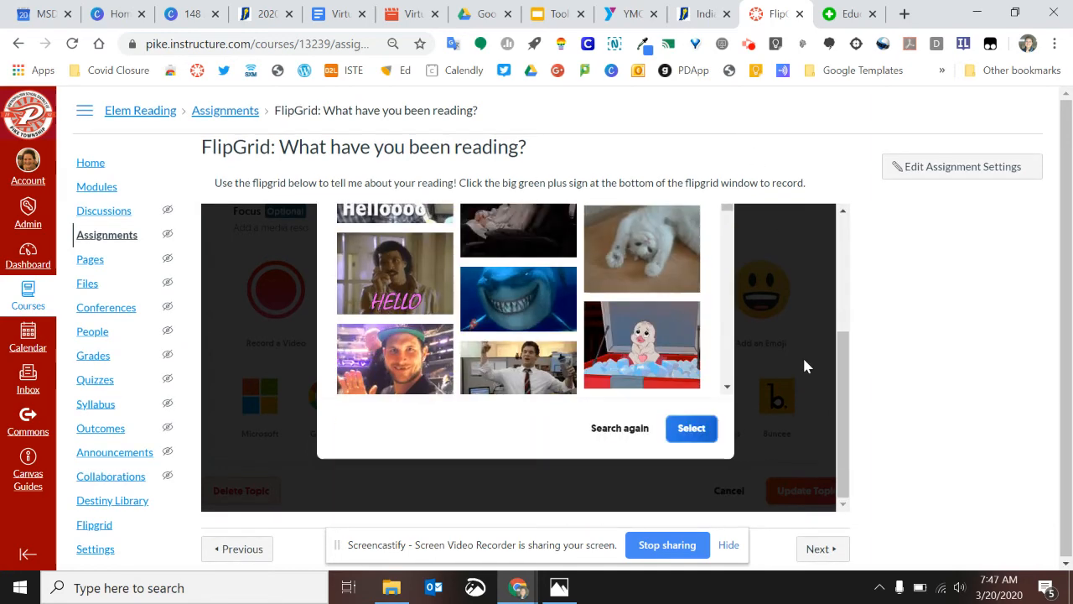
left_click(692, 429)
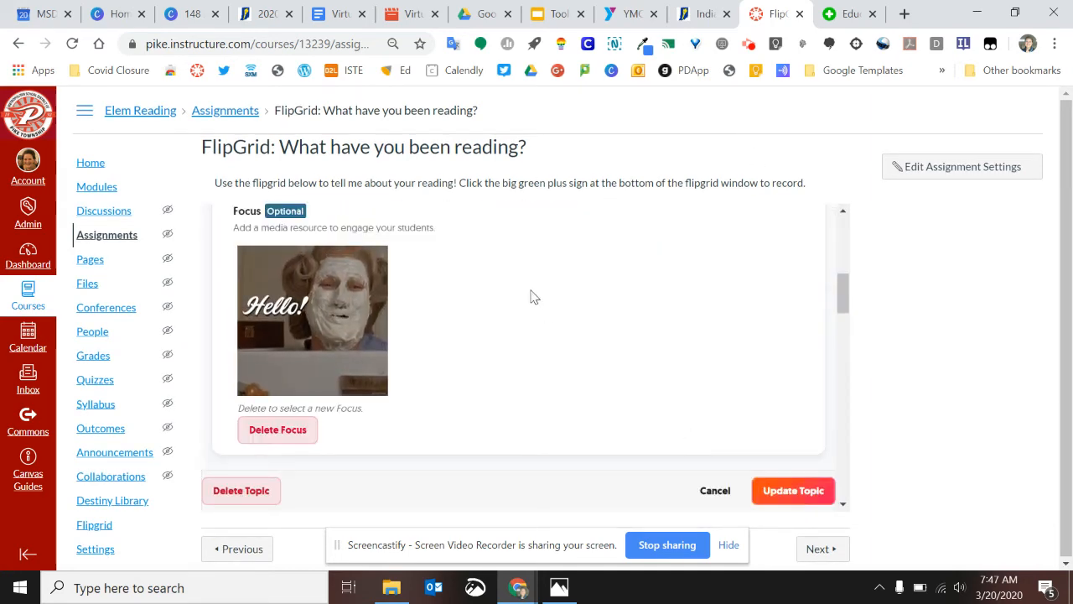
Enter "Tell me what you have been reading!" as the topic tip.
scroll(531, 296, "down", 2)
scroll(532, 297, "up", 1)
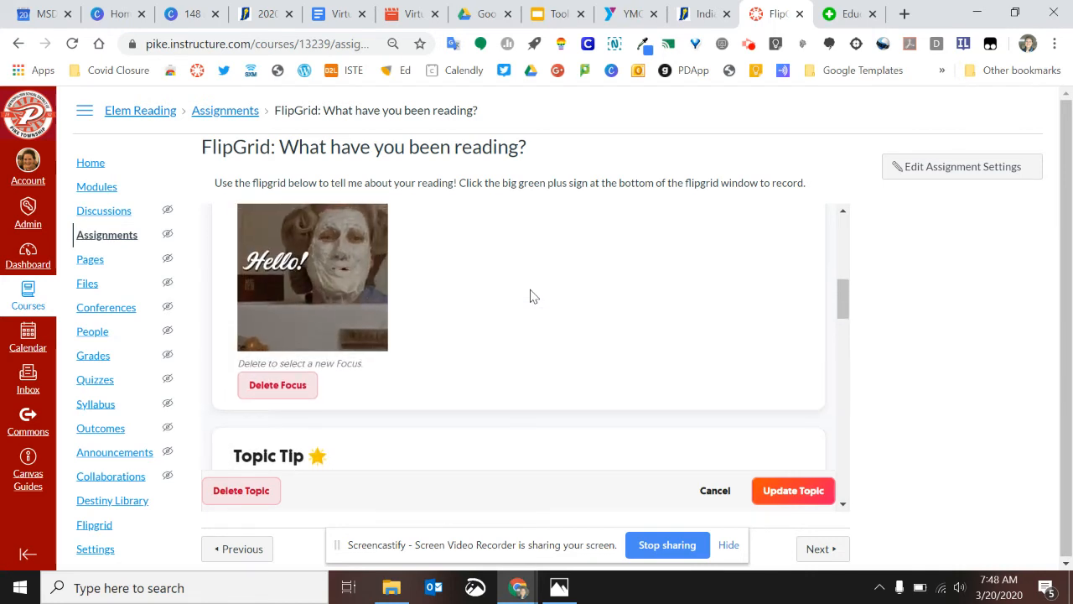
scroll(531, 297, "down", 2)
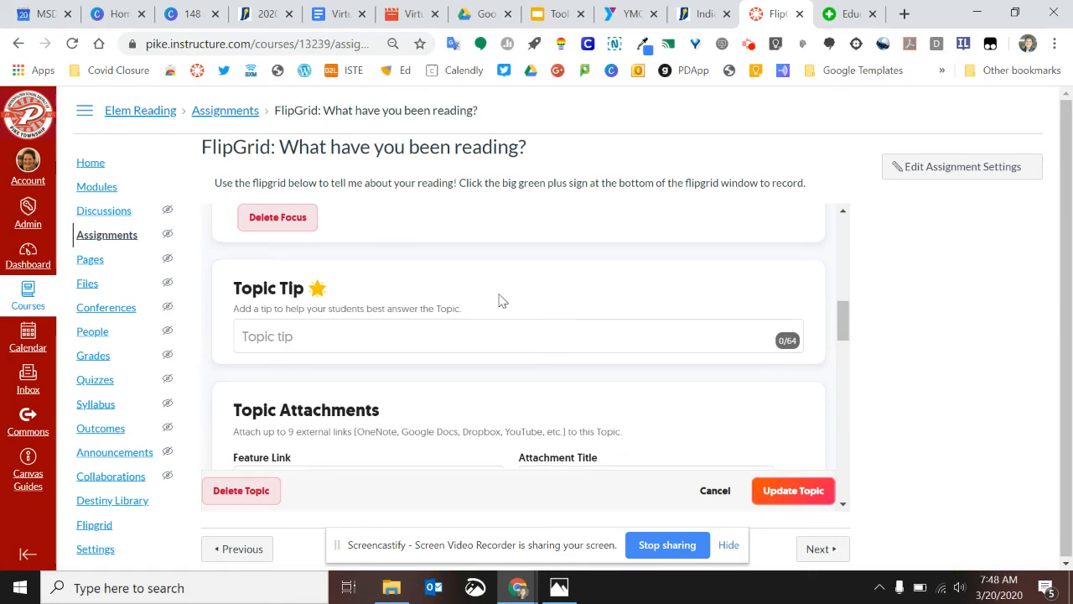
left_click(404, 328)
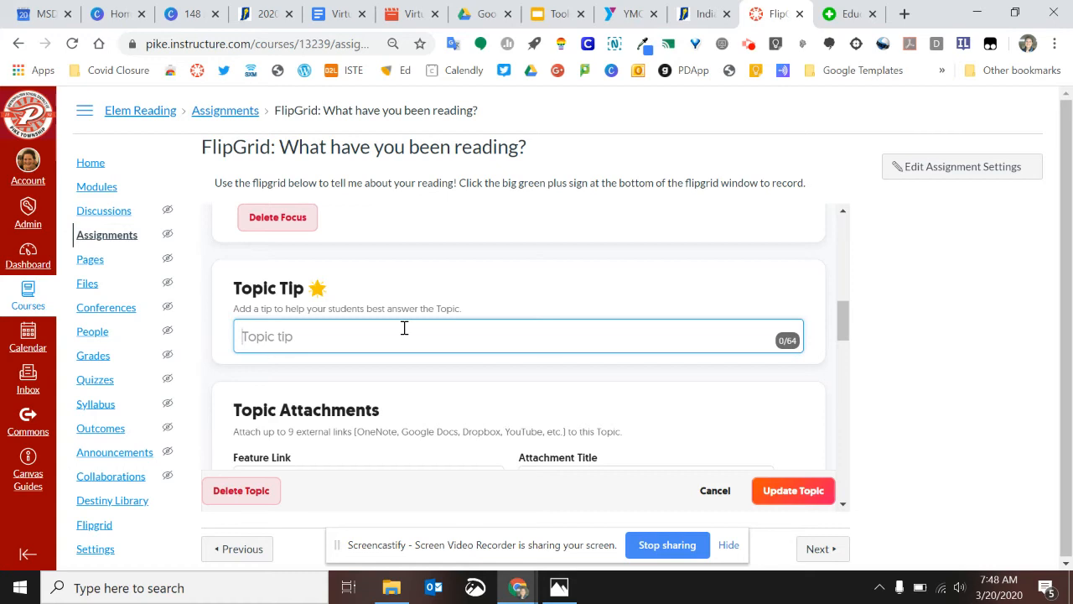
type("Tell me what you have bee")
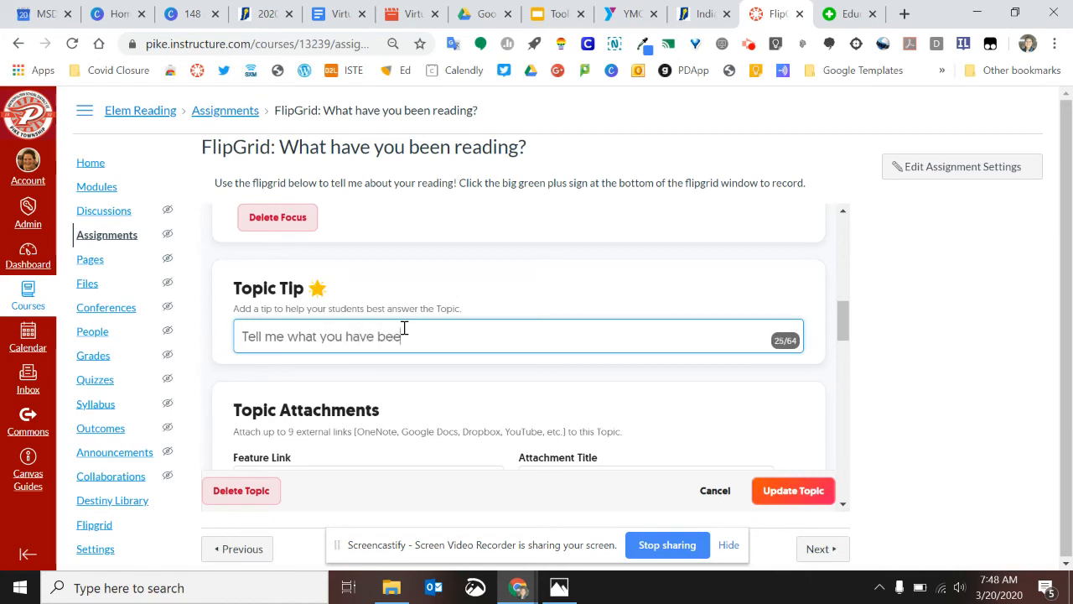
type("n reading!")
Review the Flipgrid topic's attachment fields, moderation and reply settings, status choices, launch and freeze dates, and video and selfie style options.
scroll(403, 327, "down", 2)
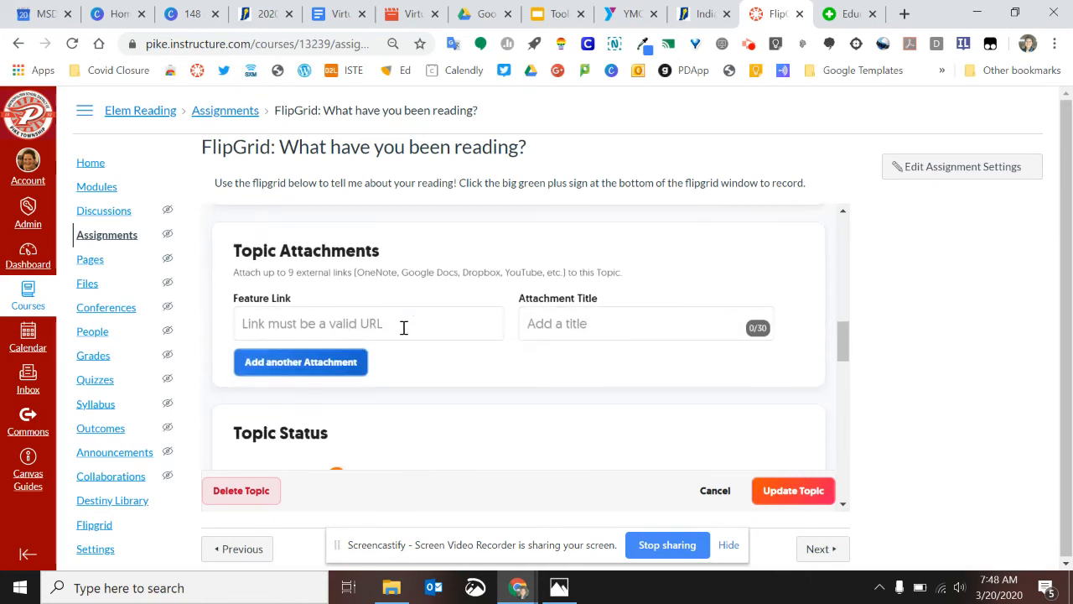
scroll(403, 327, "down", 1)
scroll(403, 327, "up", 1)
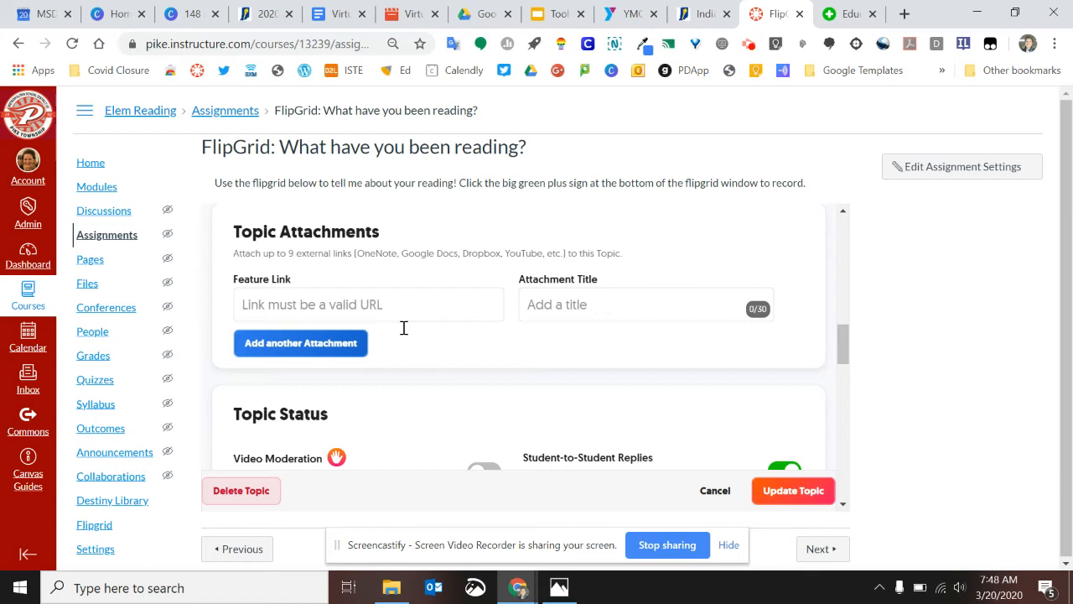
scroll(403, 326, "down", 2)
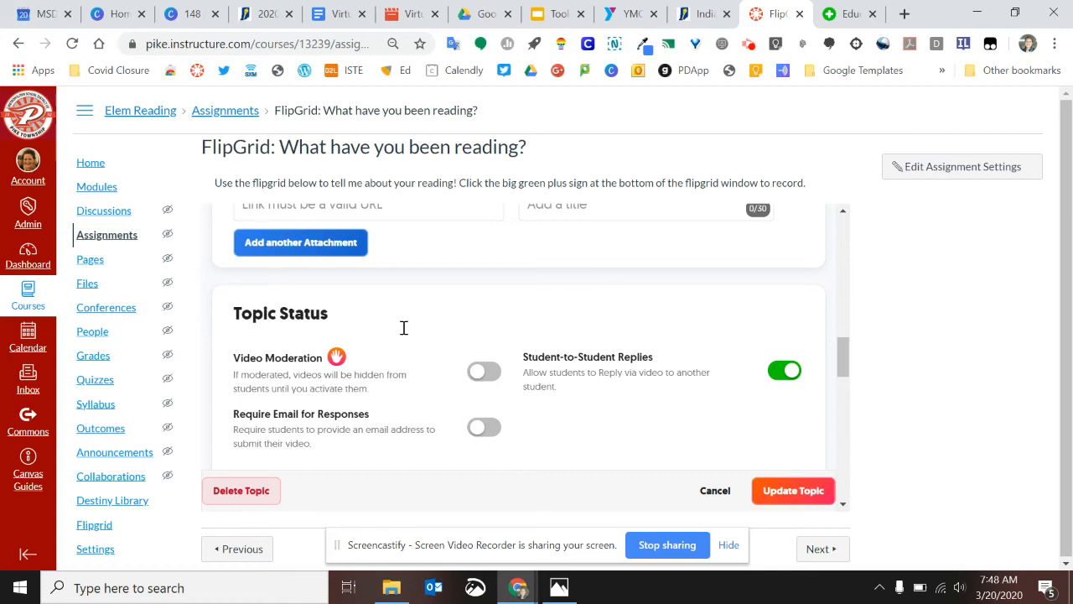
scroll(404, 327, "down", 2)
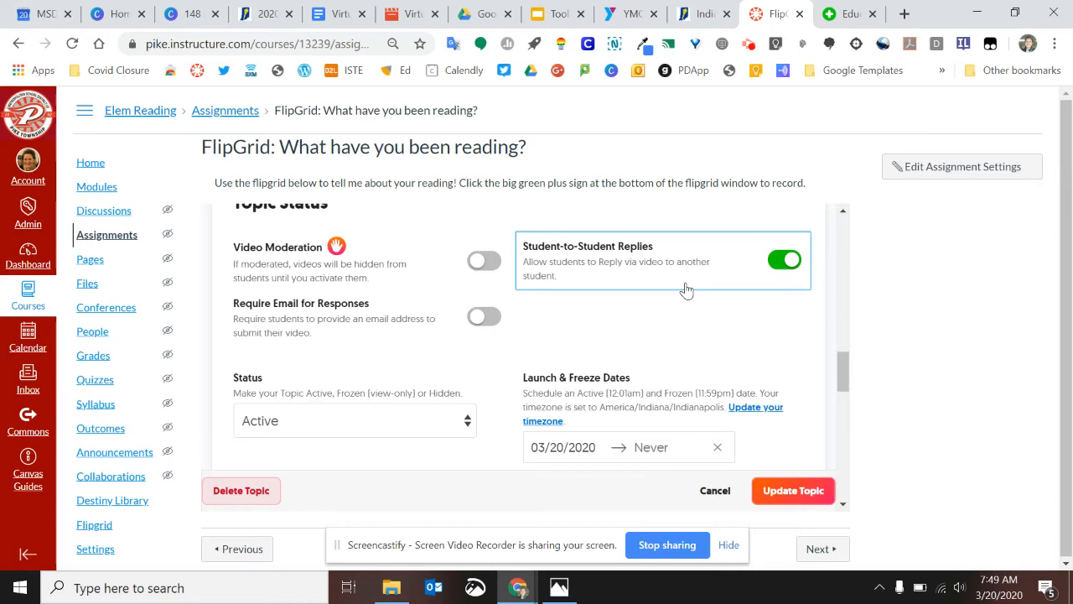
scroll(685, 290, "down", 3)
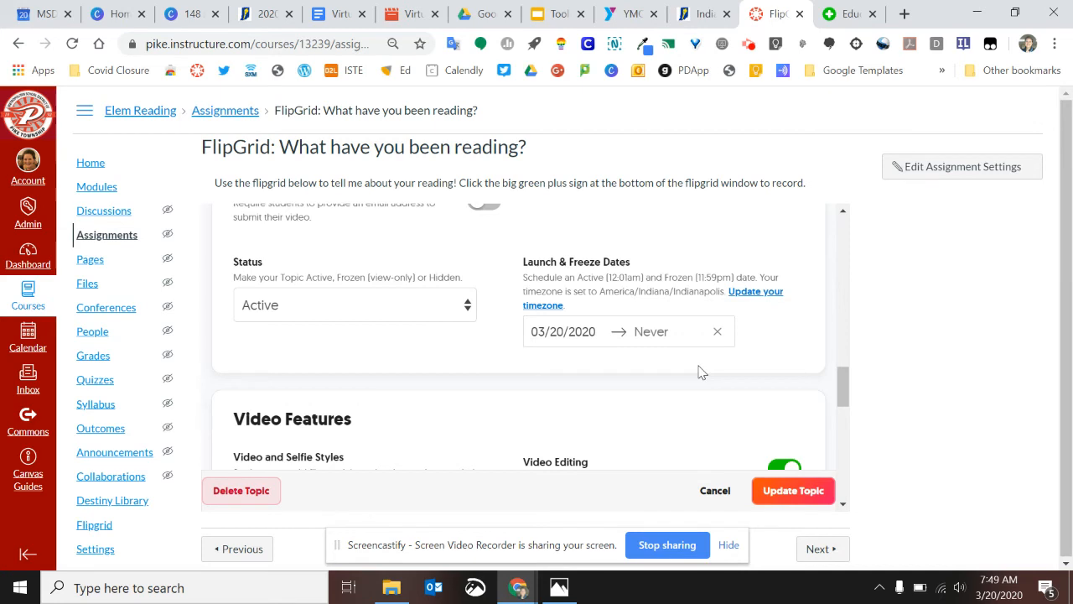
right_click(435, 317)
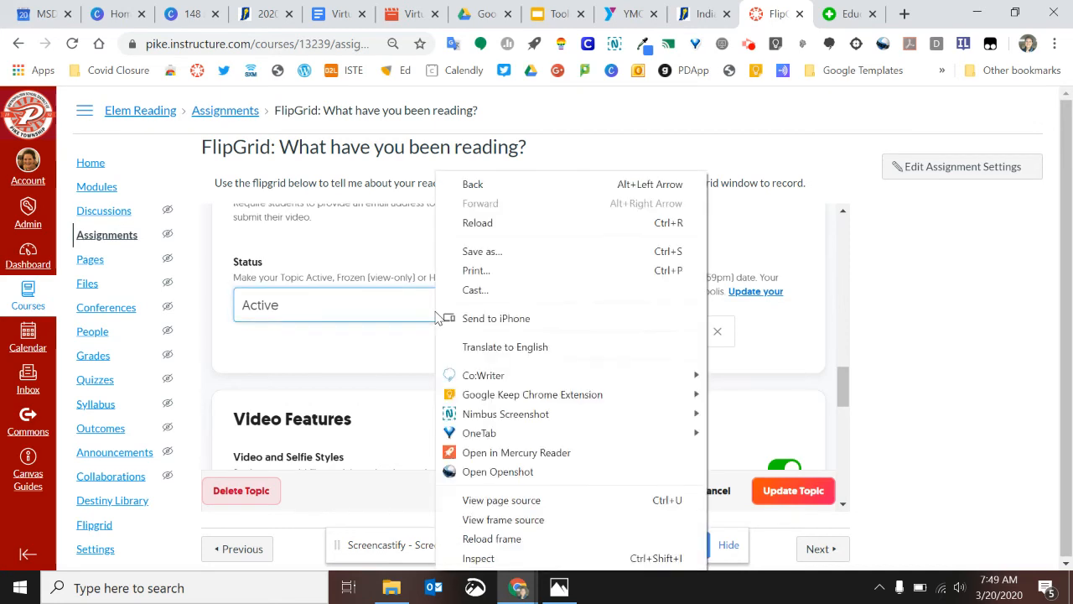
left_click(394, 316)
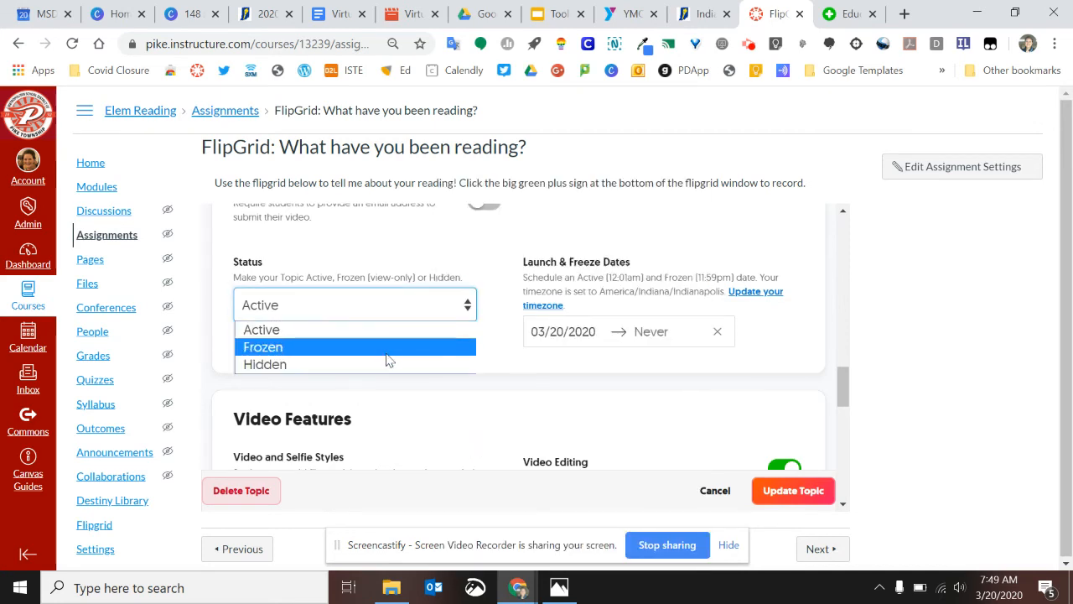
left_click(500, 322)
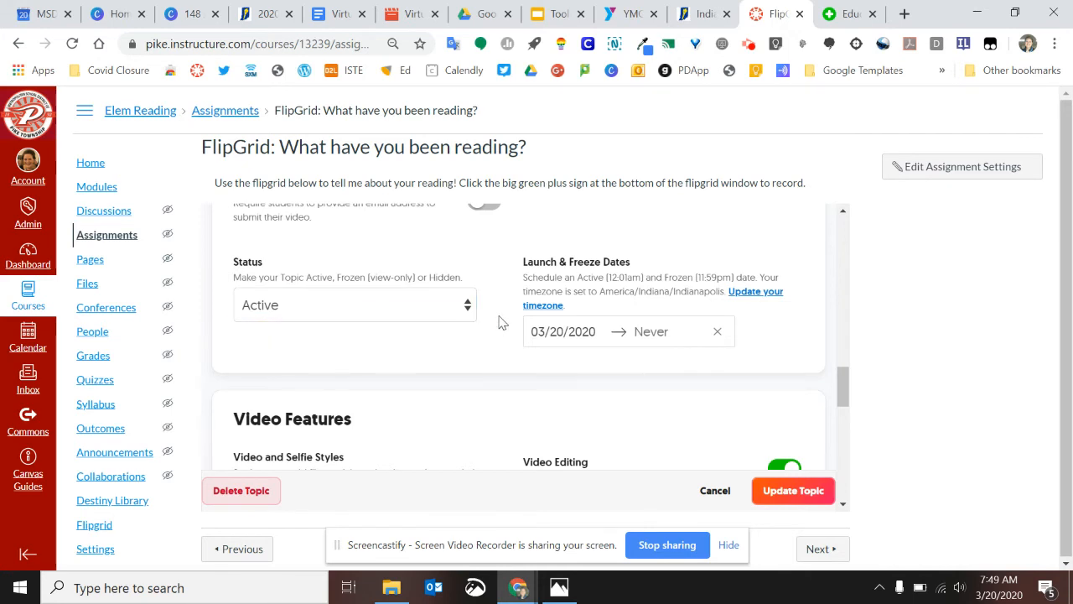
scroll(500, 322, "down", 3)
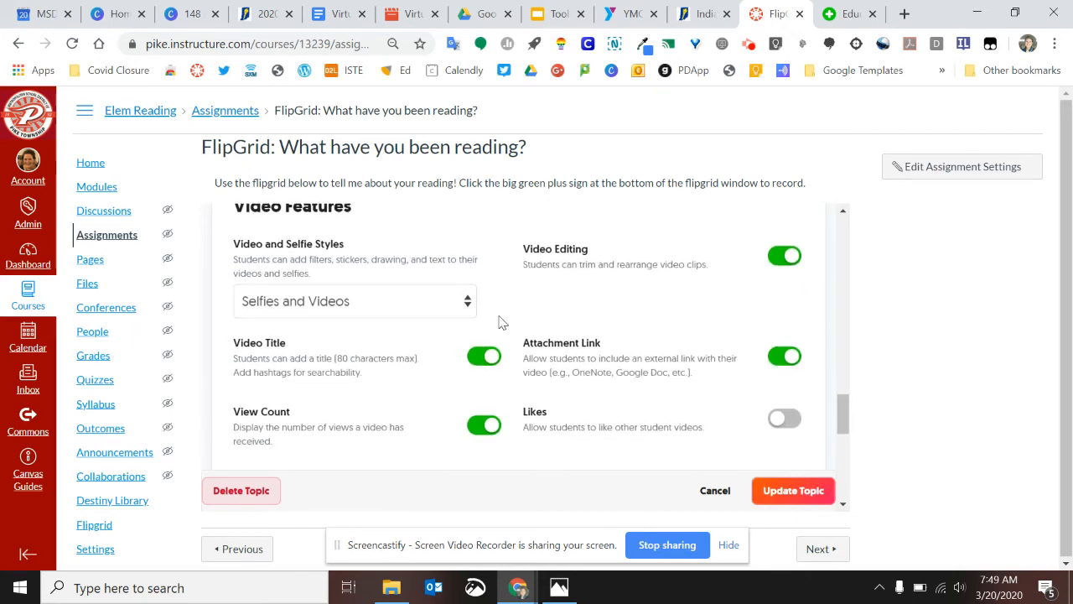
right_click(445, 312)
left_click(444, 312)
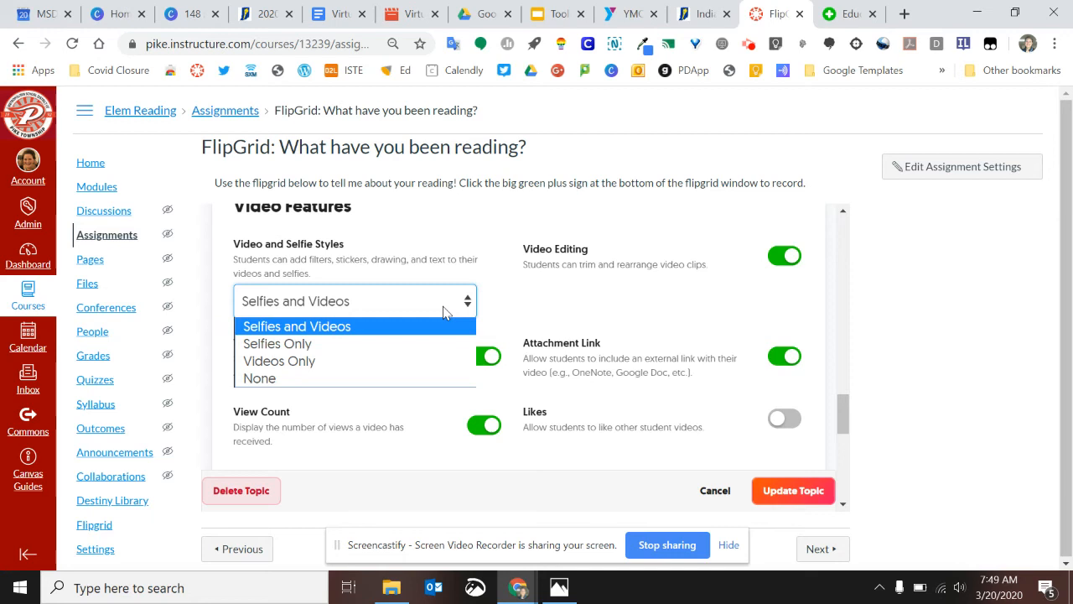
left_click(444, 312)
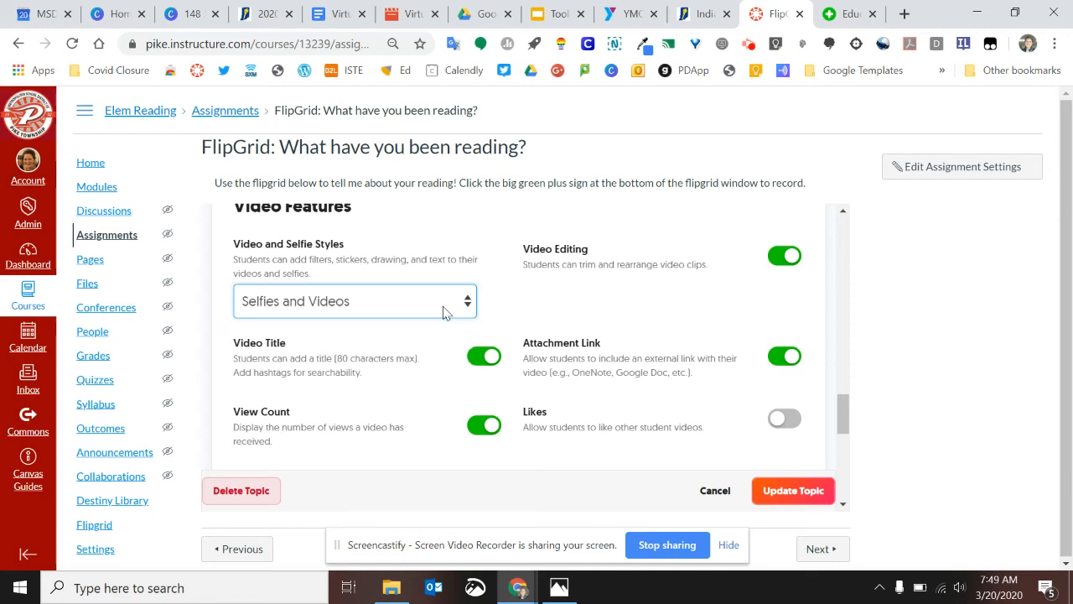
Turn off Attachment Link and Sticky Notes in the topic's video features.
scroll(564, 310, "down", 1)
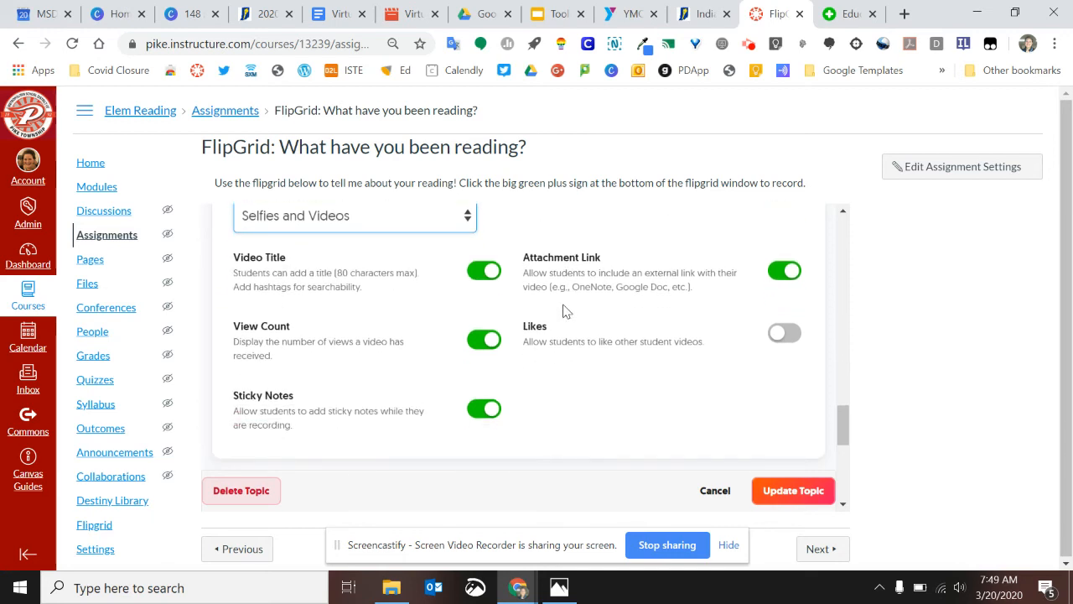
left_click(784, 271)
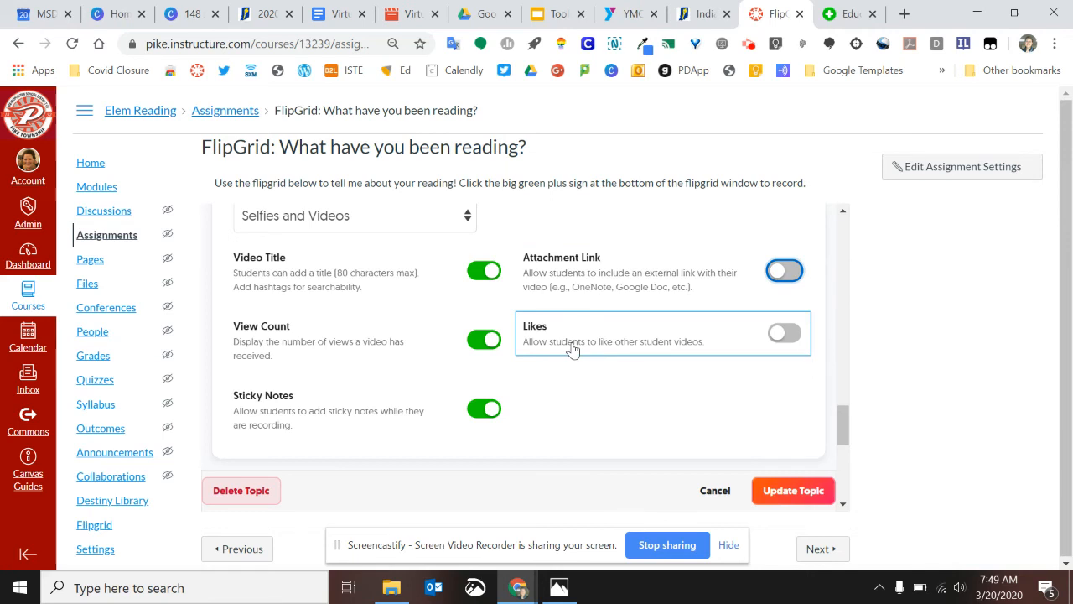
scroll(573, 350, "down", 1)
left_click(495, 332)
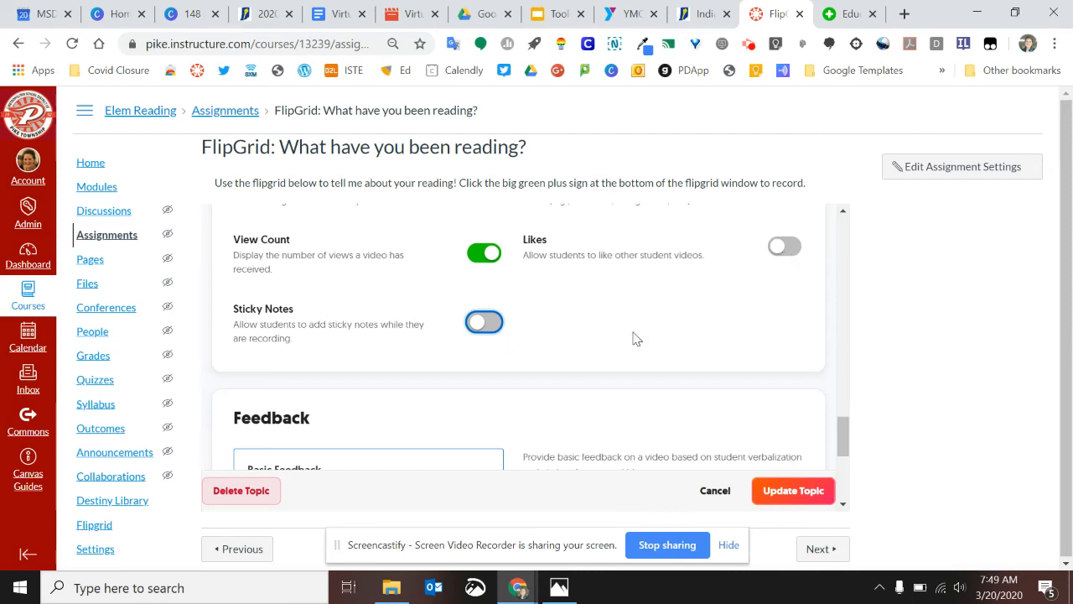
Check the topic's feedback settings and save the topic with its updated details.
scroll(634, 338, "down", 4)
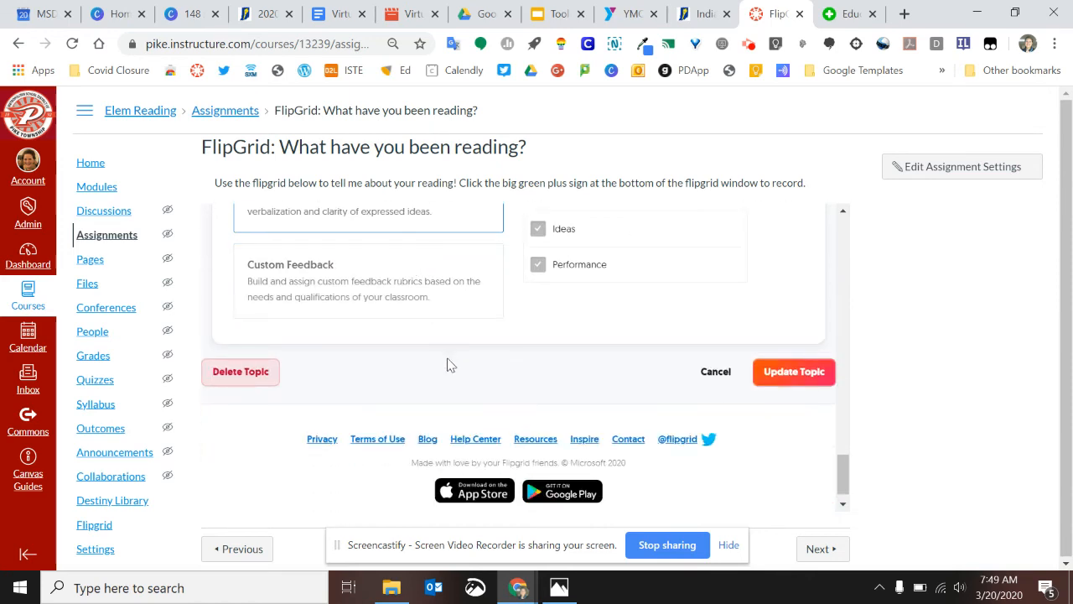
scroll(450, 369, "up", 1)
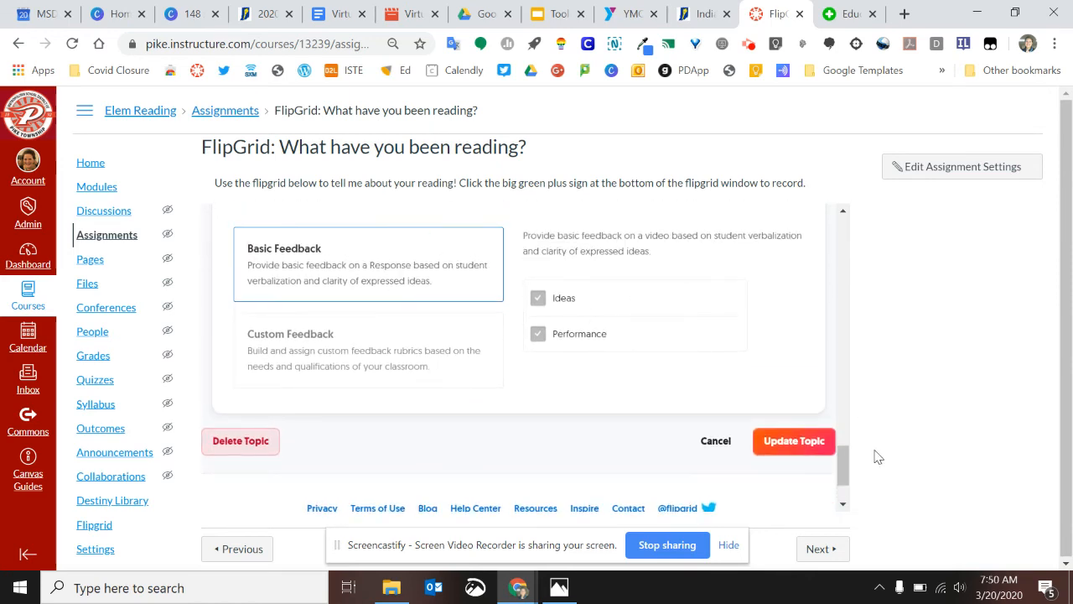
right_click(794, 447)
left_click(794, 442)
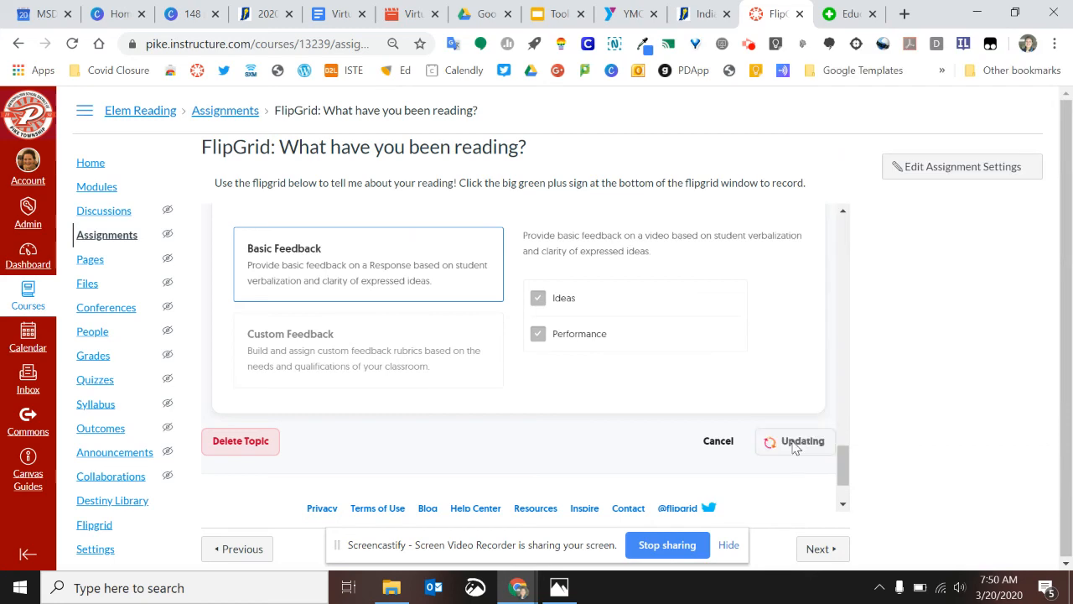
Examine the updated topic in the assignment, including its focus GIF, description, tip and response area.
scroll(794, 447, "down", 3)
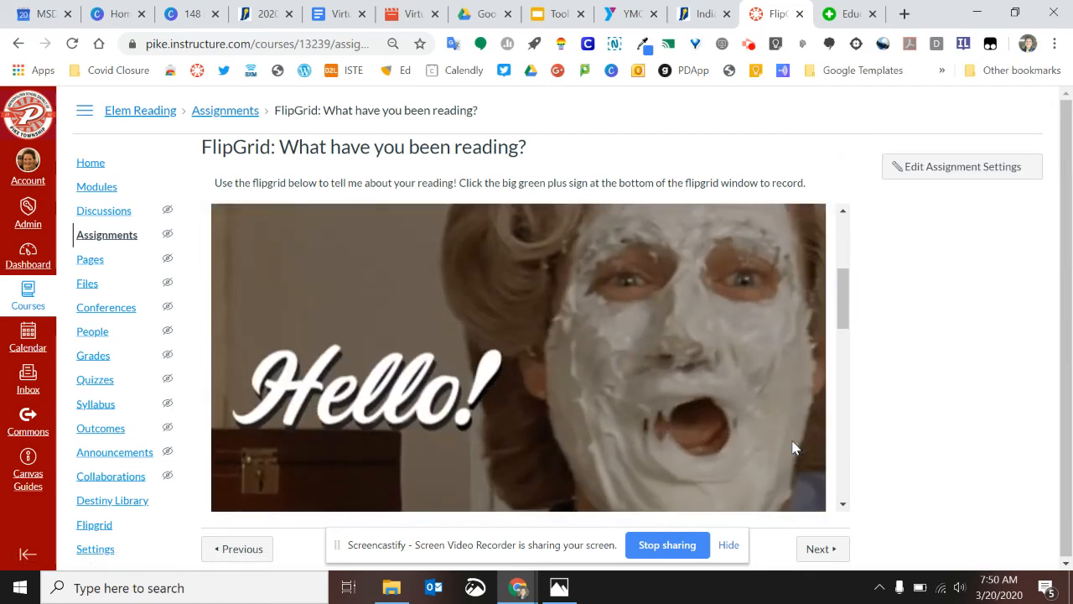
scroll(794, 447, "down", 5)
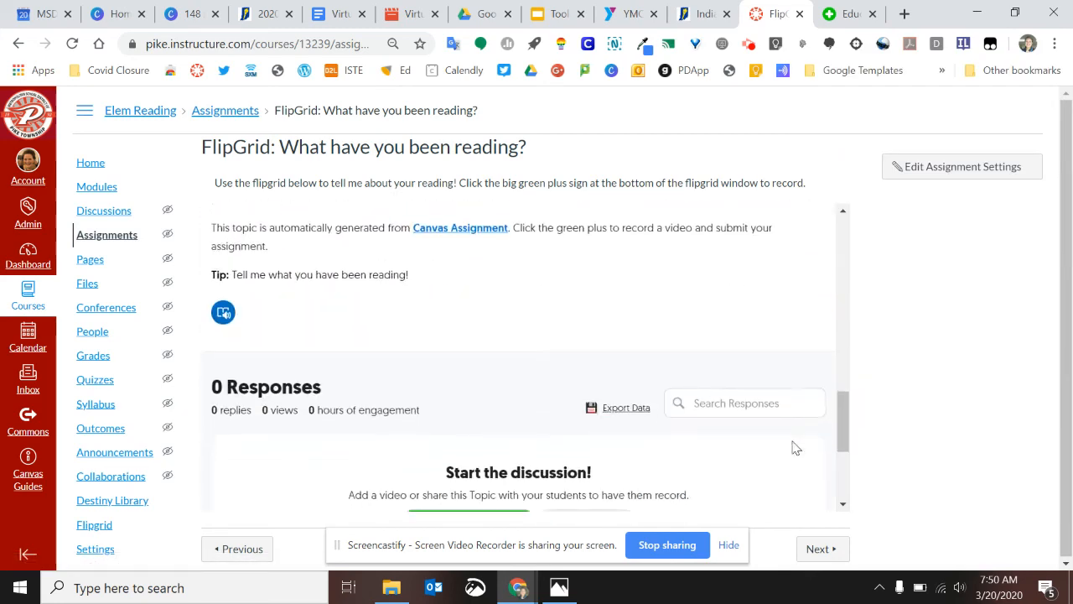
scroll(794, 447, "up", 4)
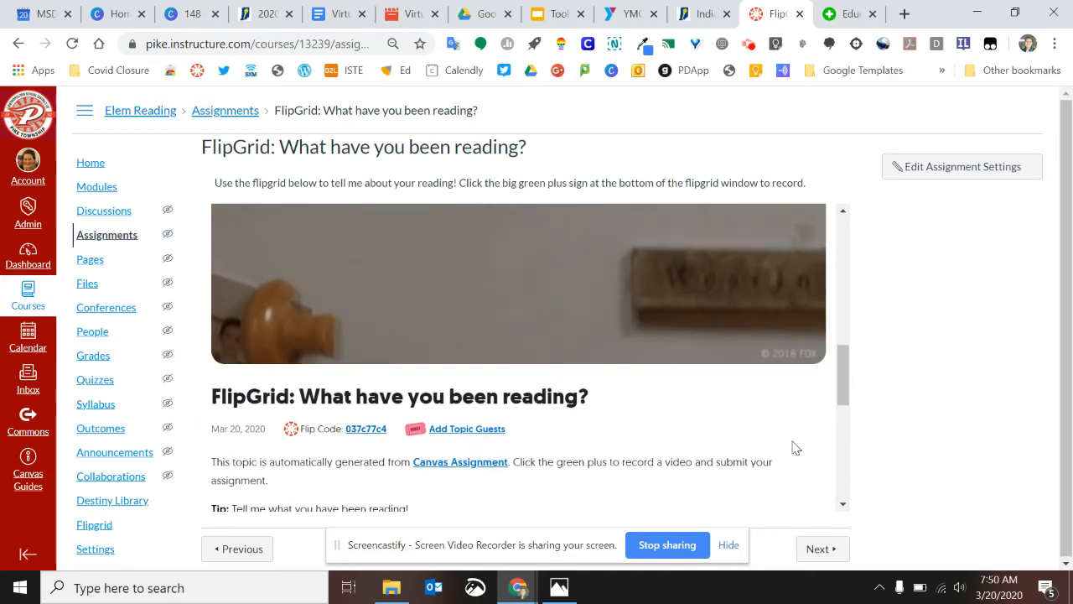
scroll(608, 438, "down", 1)
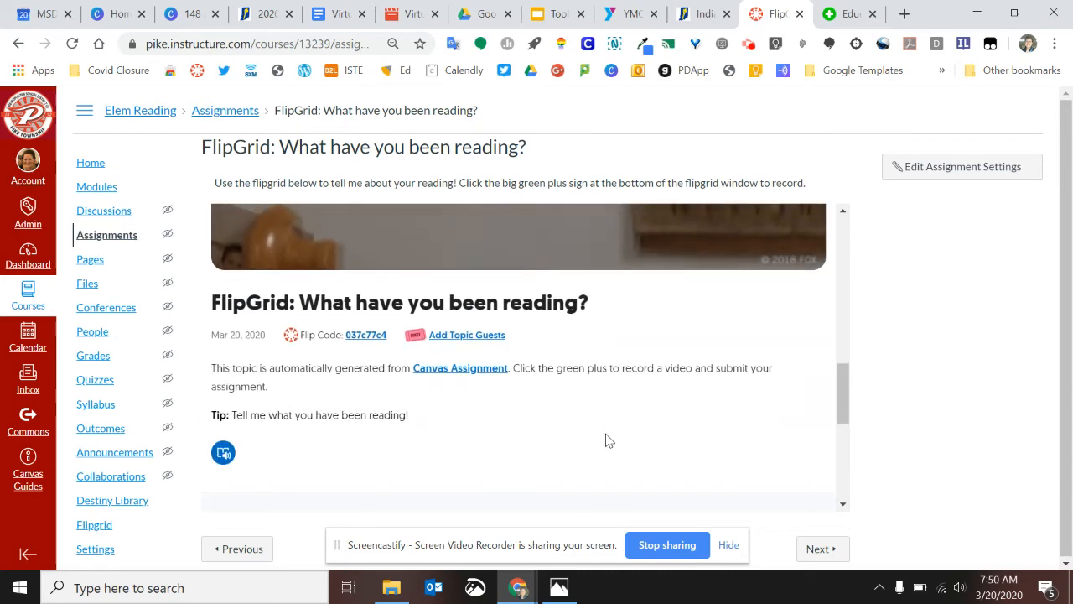
scroll(609, 440, "down", 3)
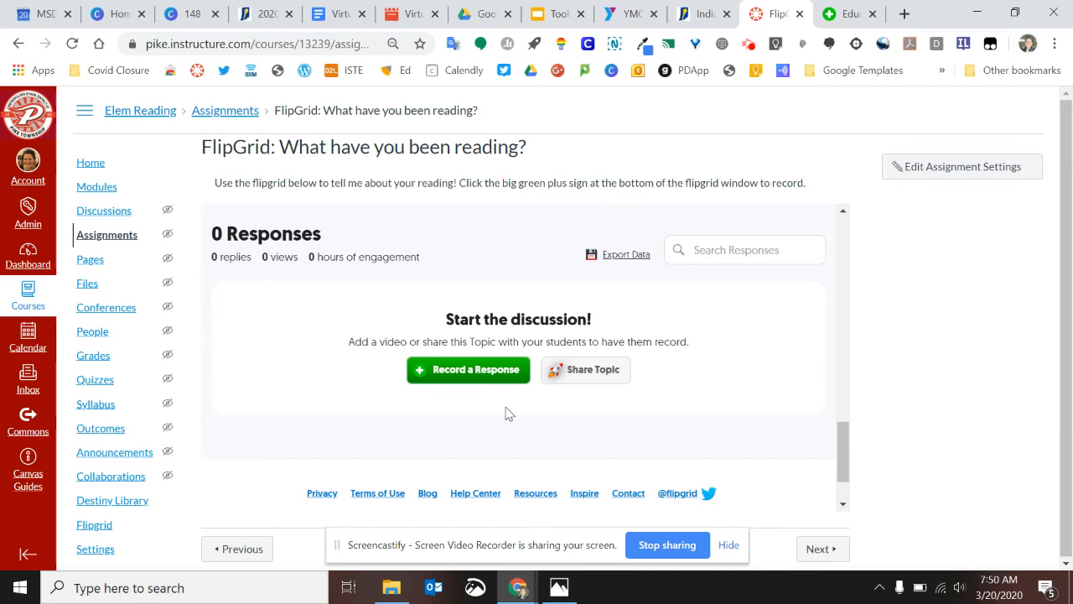
scroll(505, 414, "down", 1)
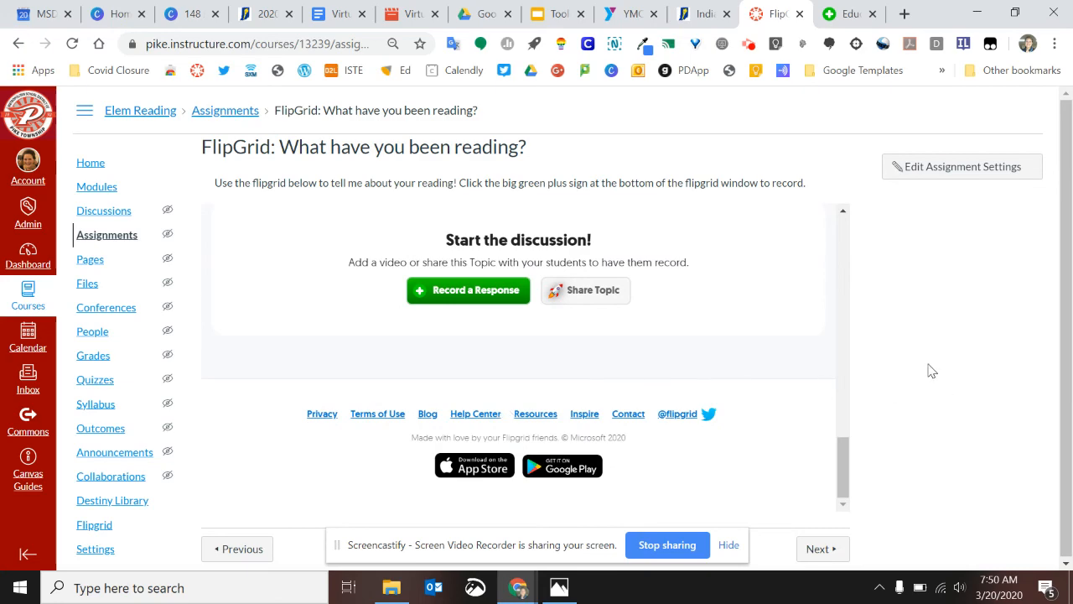
scroll(299, 318, "up", 5)
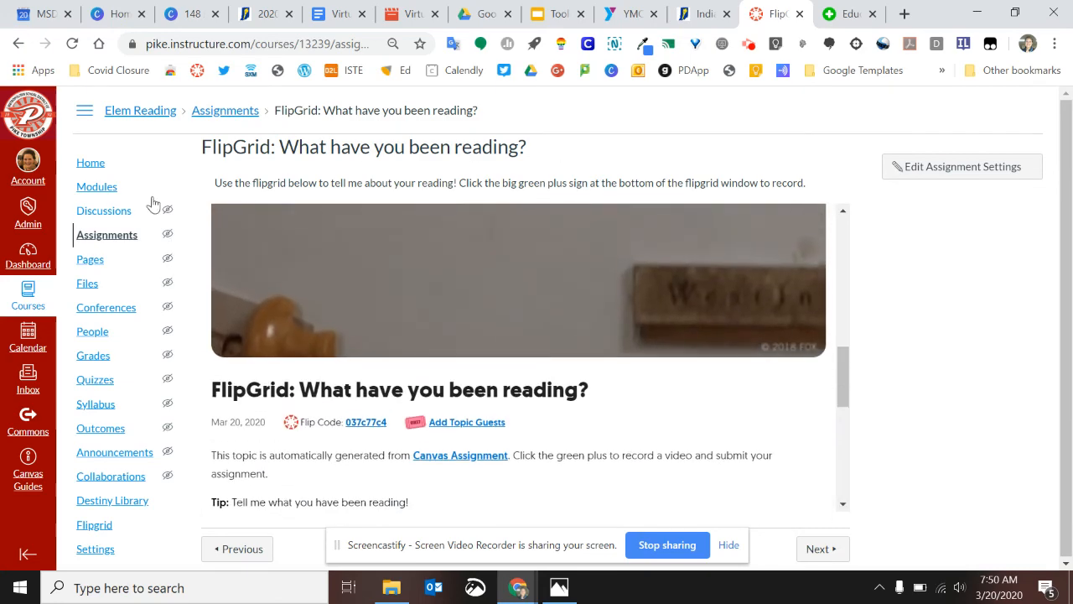
Publish "FlipGrid: What have you been reading?" in the course's "2nd Grade: Week 1 Be a Super Citizen" module.
left_click(109, 186)
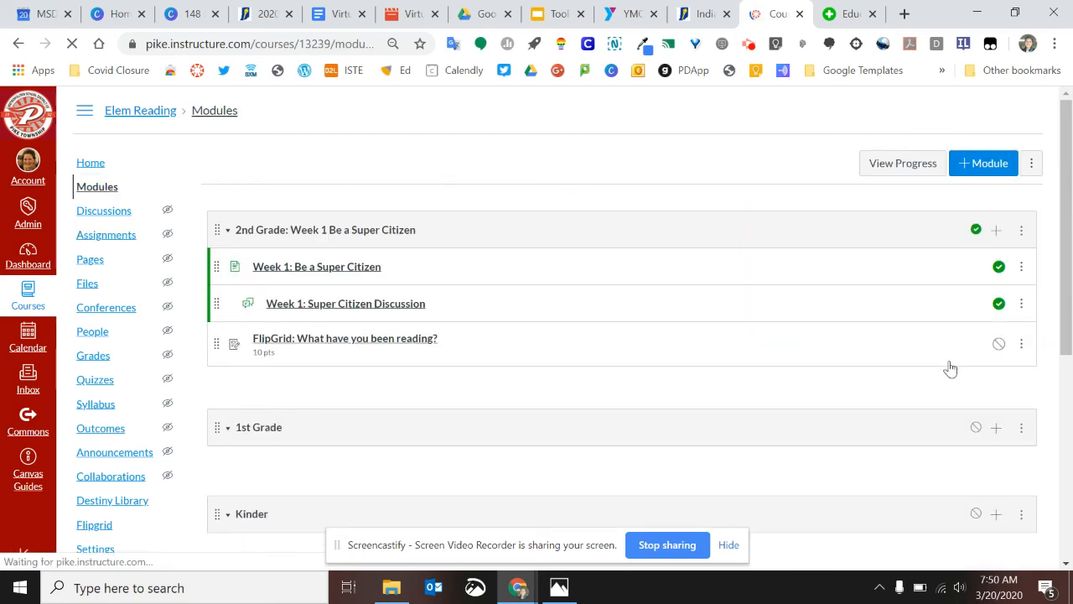
left_click(999, 344)
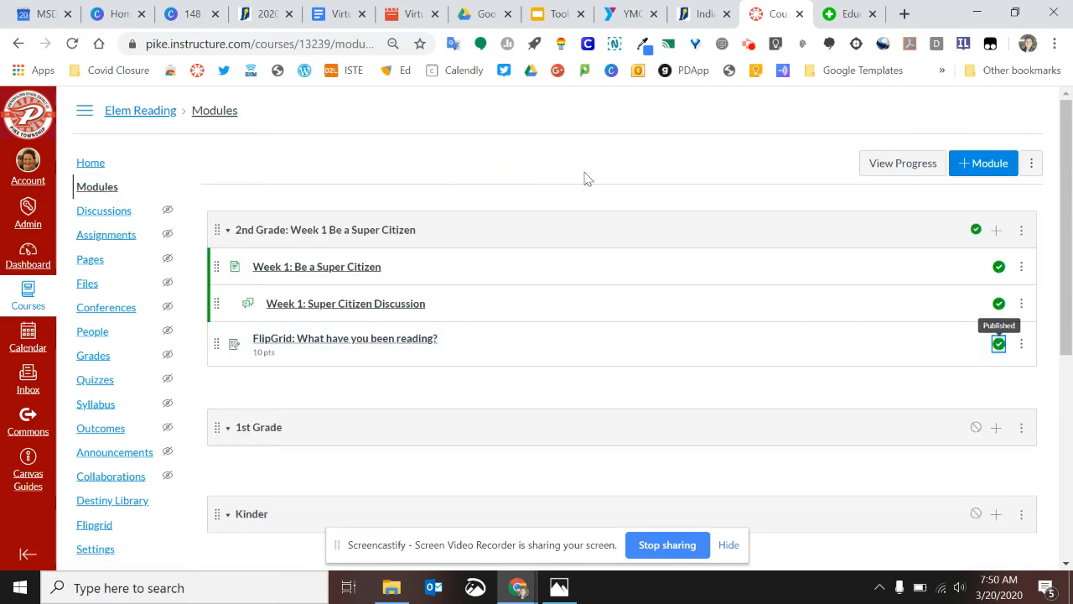
Enter Student View from the course home page and open the "FlipGrid: What have you been reading?" assignment from the modules.
left_click(90, 164)
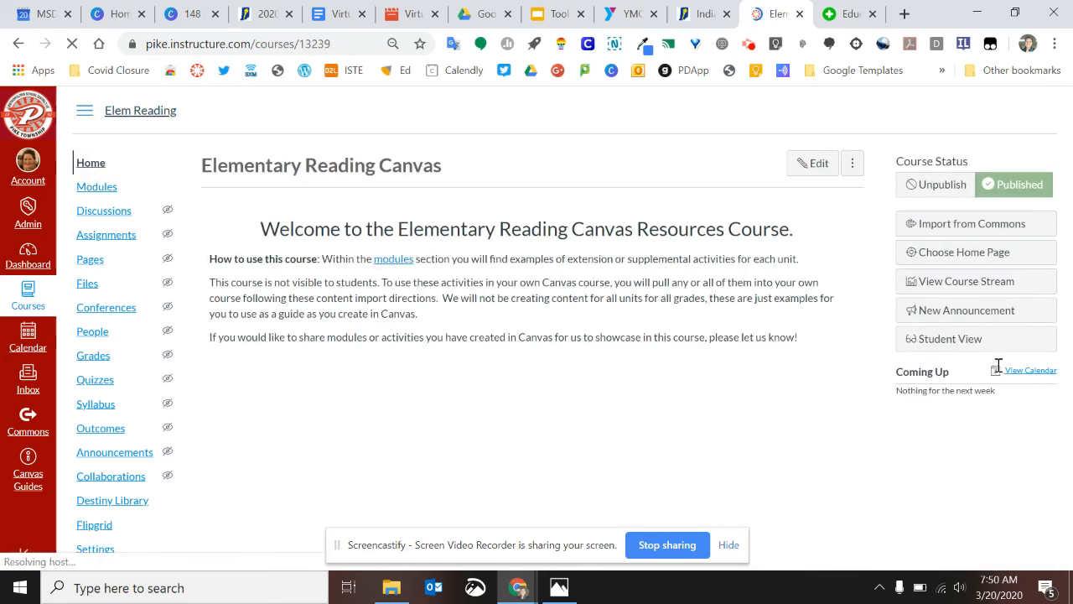
left_click(964, 342)
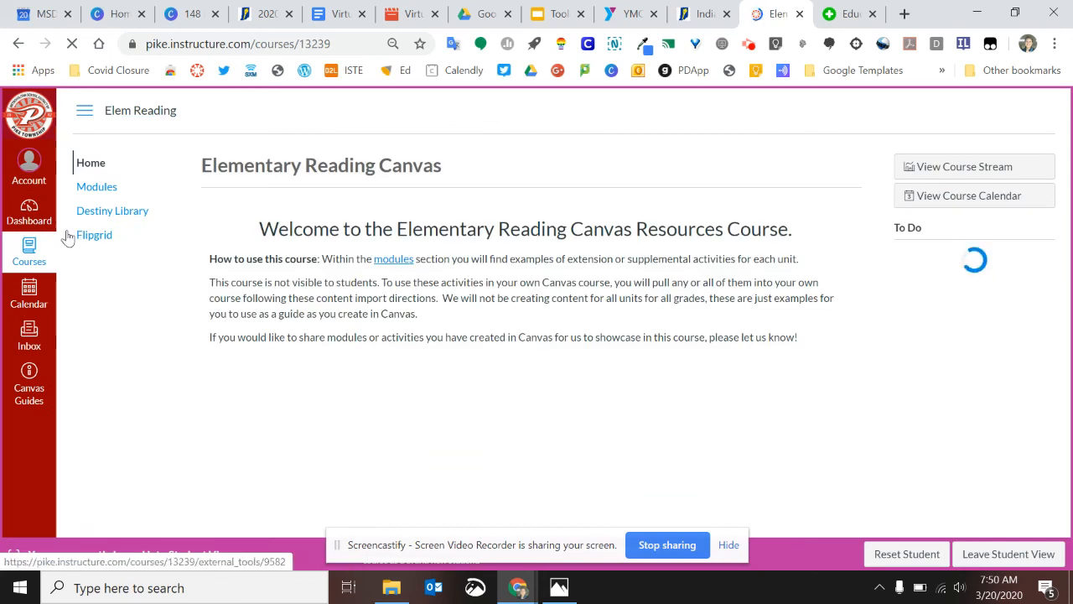
left_click(97, 189)
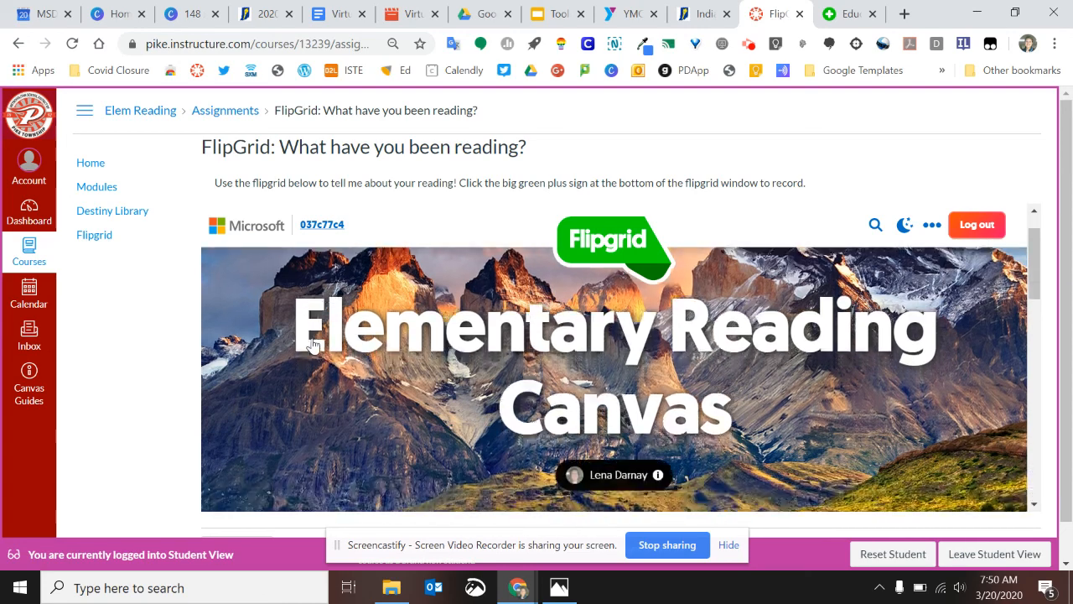
Examine the embedded Flipgrid topic as a student, down to the responses section and the control for recording a video.
scroll(312, 345, "down", 5)
scroll(311, 344, "down", 5)
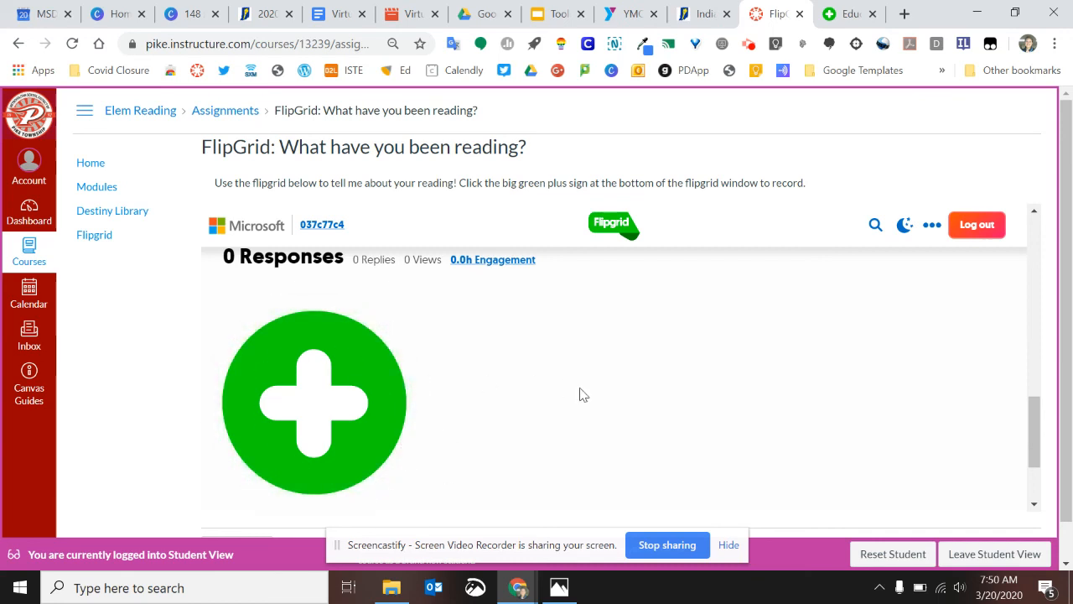
scroll(584, 394, "down", 2)
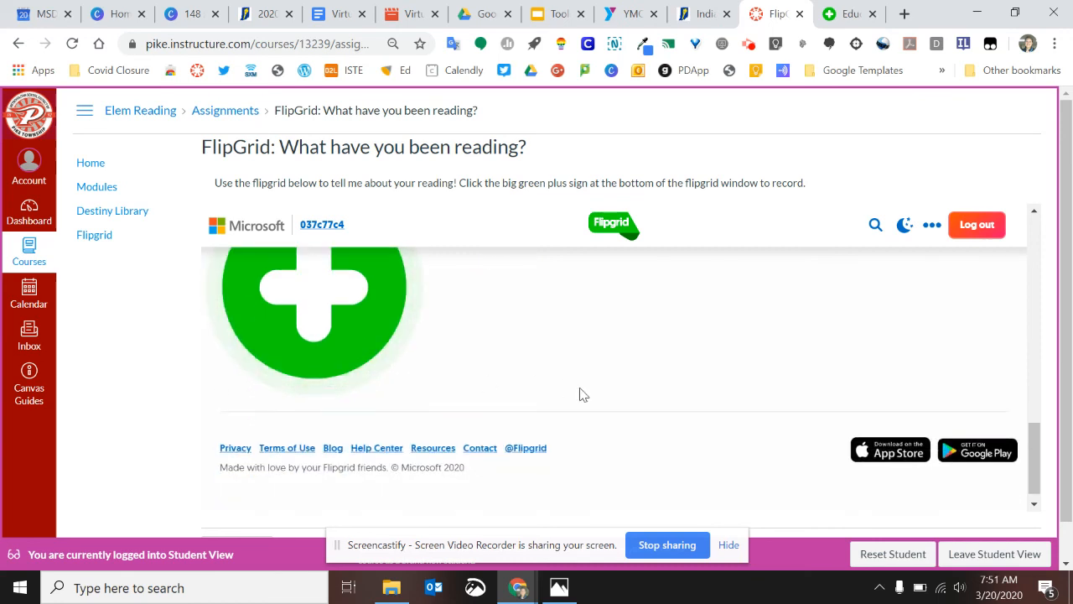
scroll(584, 394, "up", 2)
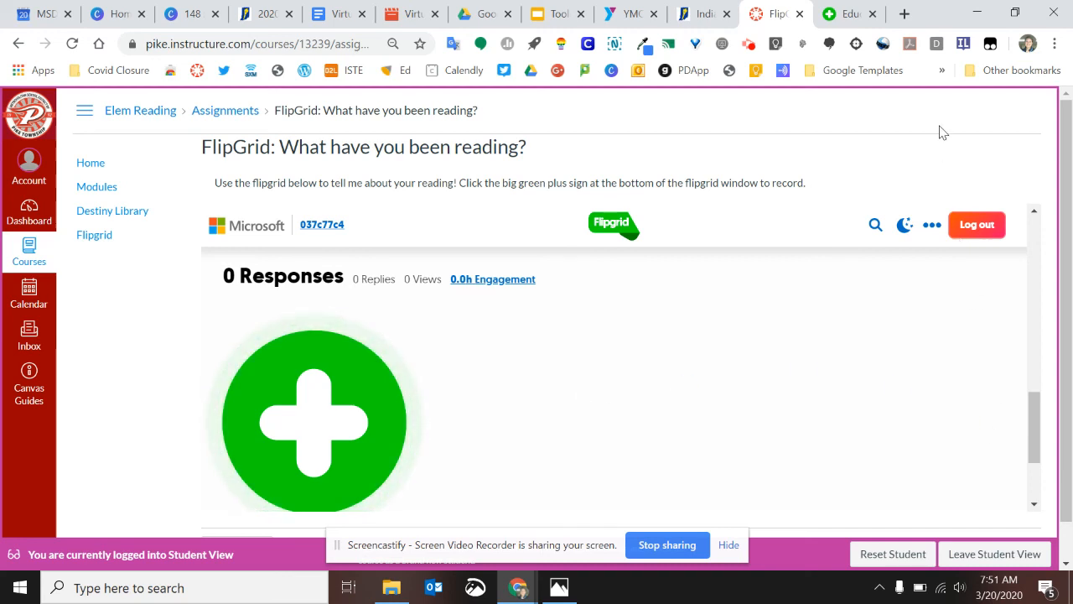
left_click(748, 44)
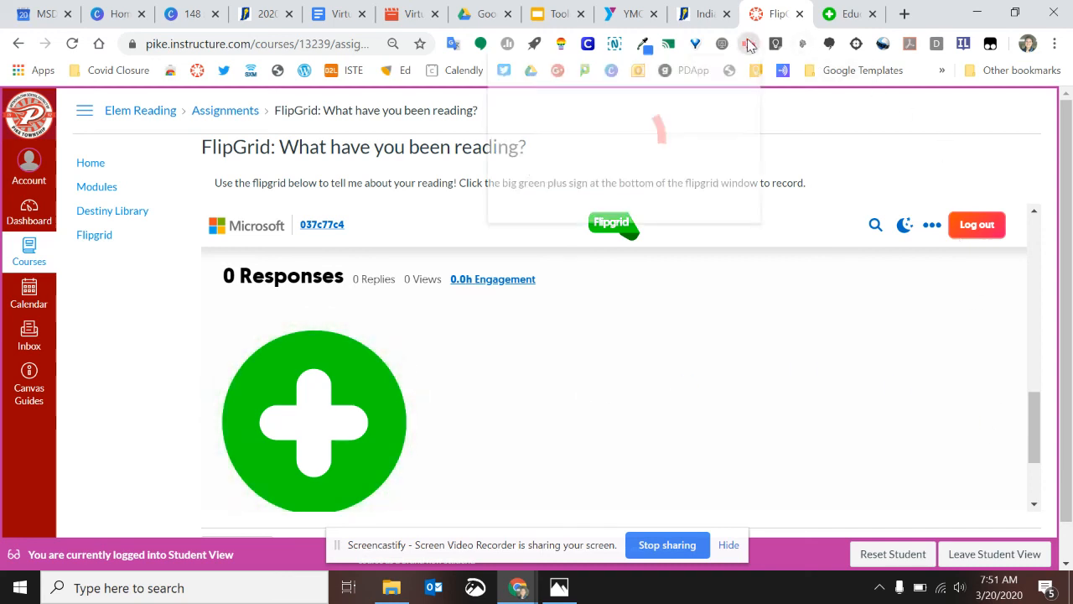